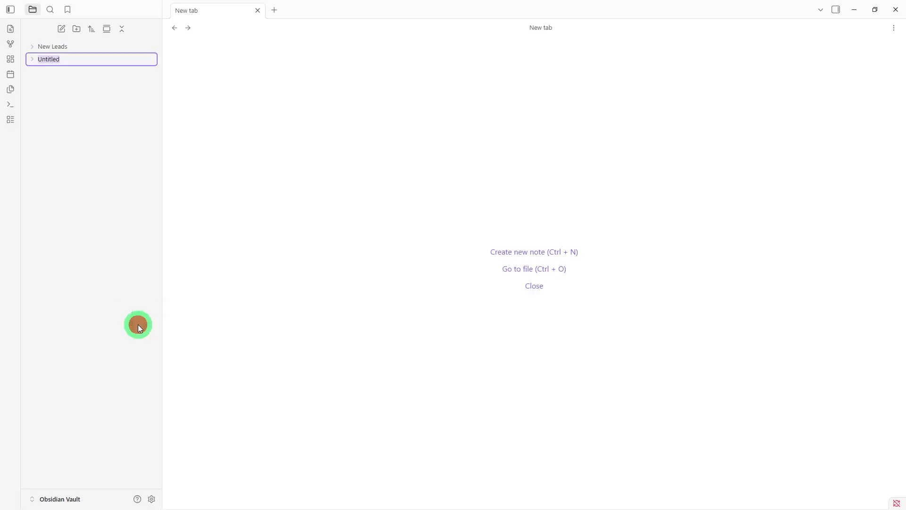
# Step: Name the newly created folder "Follow ups"
pyautogui.press('BackSpace')
pyautogui.write('Follow ups')
pyautogui.press('Return')
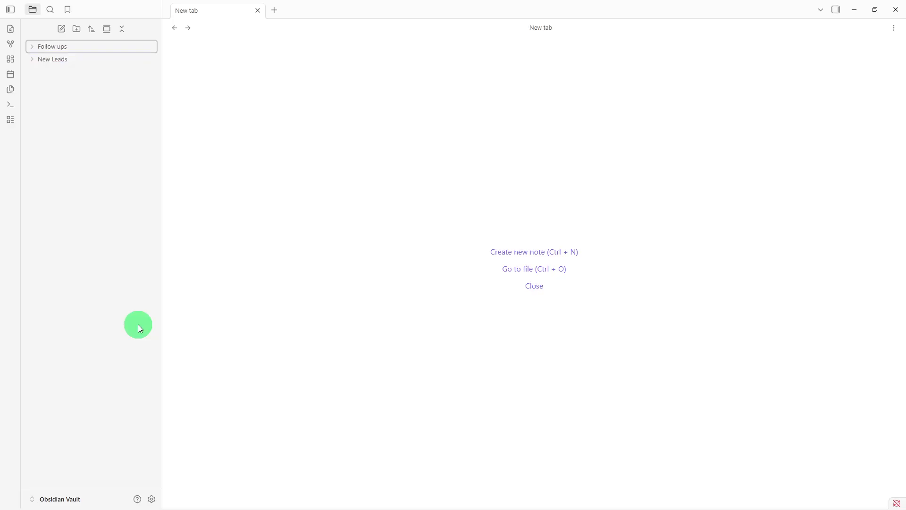
# Step: Create another folder at the vault's top level named "Converted Leads"
pyautogui.rightClick(138, 325)
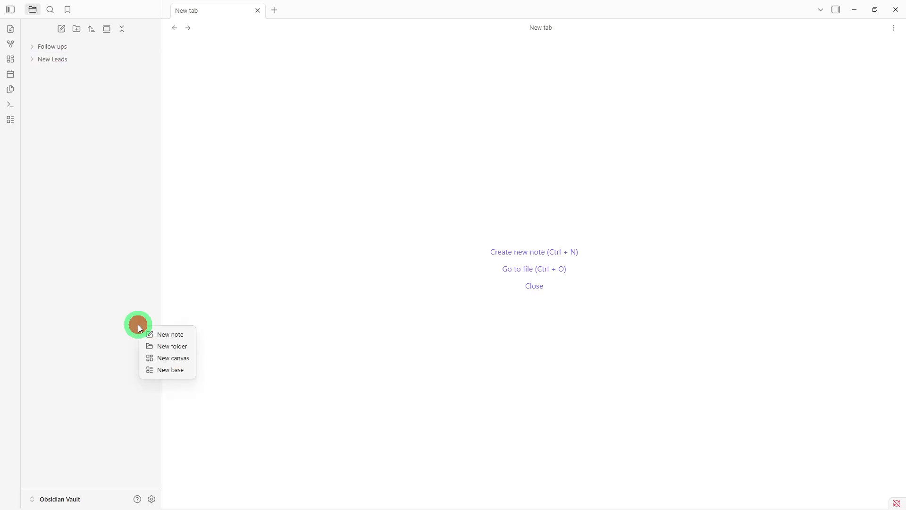
pyautogui.click(150, 347)
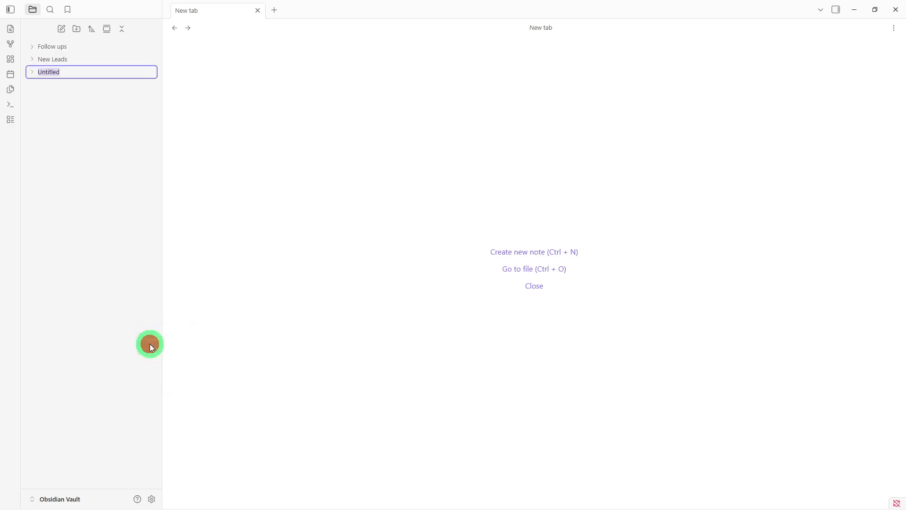
pyautogui.write('Converted Leads')
pyautogui.press('Return')
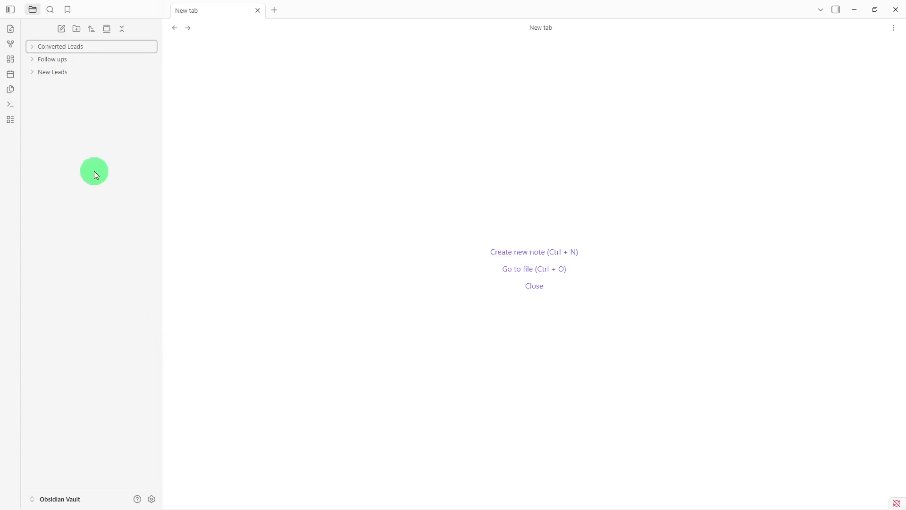
# Step: Expand the New Leads folder and create a new note titled "Leads Database"
pyautogui.click(96, 75)
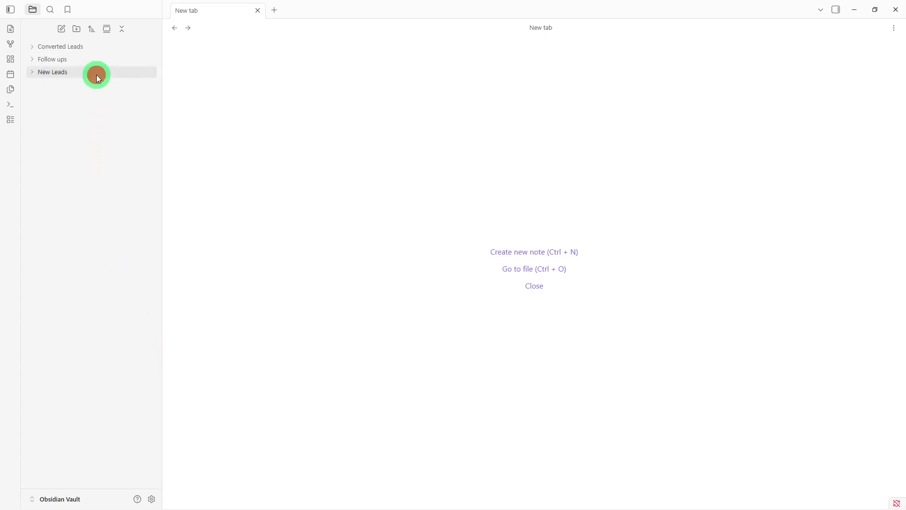
pyautogui.rightClick(83, 129)
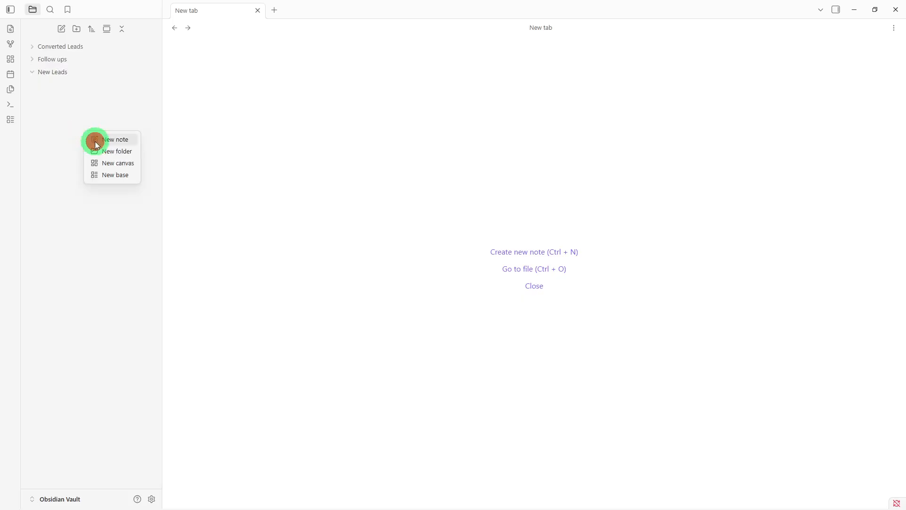
pyautogui.click(95, 140)
pyautogui.press('BackSpace')
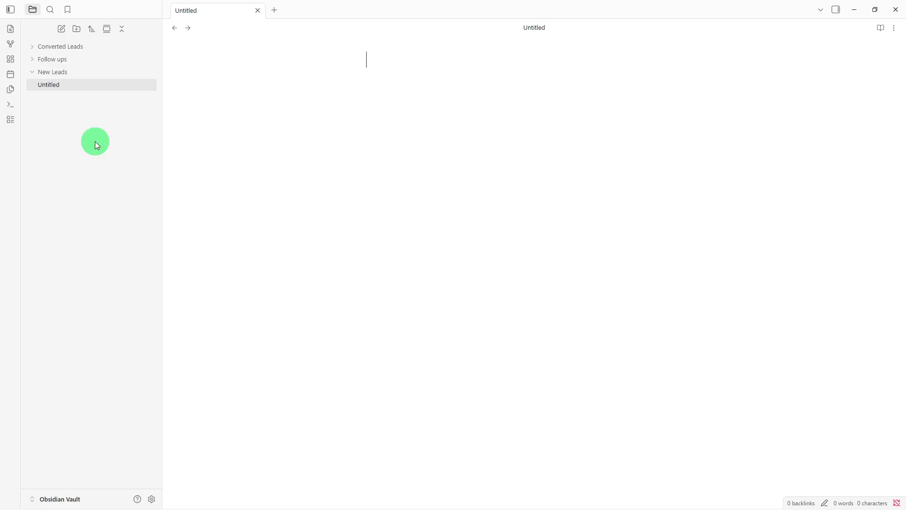
pyautogui.write('Leads Data')
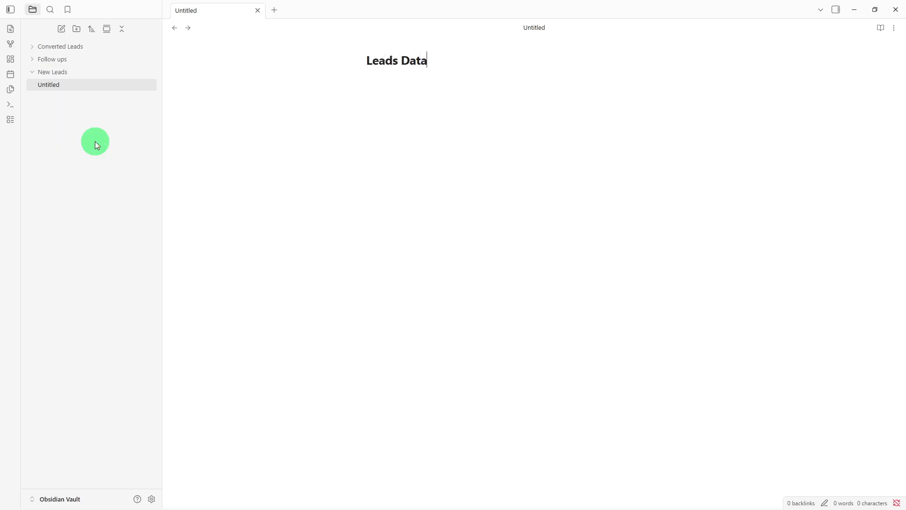
pyautogui.write('base')
pyautogui.press('Return')
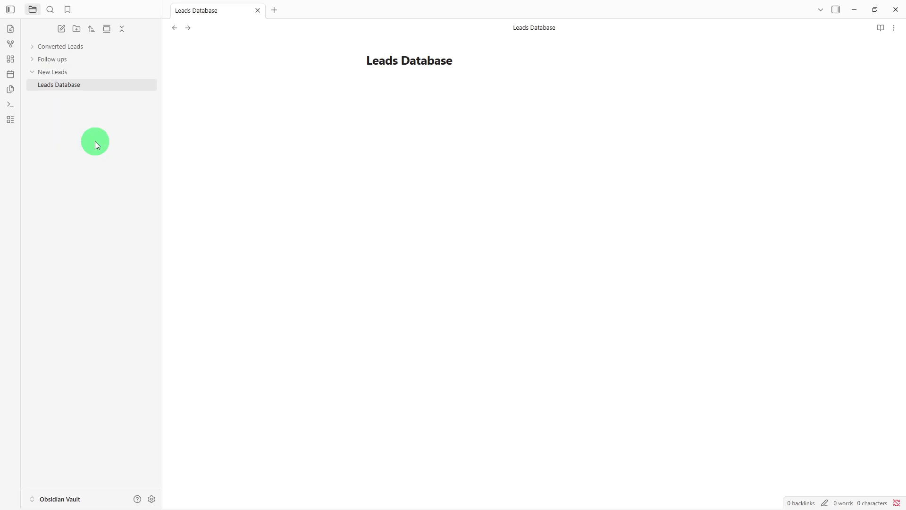
# Step: Add "## New Leads - ## Lead Information Name: Company: Email: Phone: Source: Date Added: Status: ## Lead Notes - ## Next Action", breaking the line before and after Lead Information
pyautogui.write('## New Leads - ## Lead Information Name: Company: Email: Phone: Source: Date Added: Status: ## Lead Notes - ## Next Action')
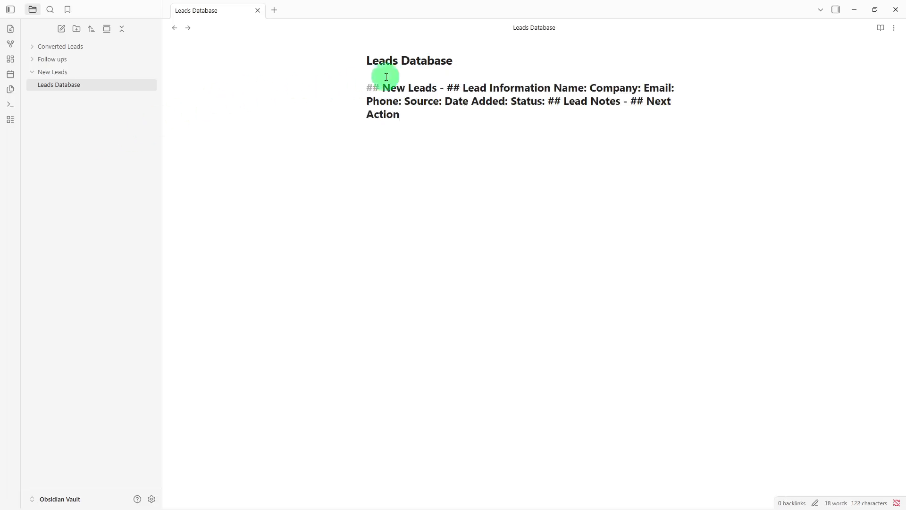
pyautogui.click(449, 86)
pyautogui.press('Return')
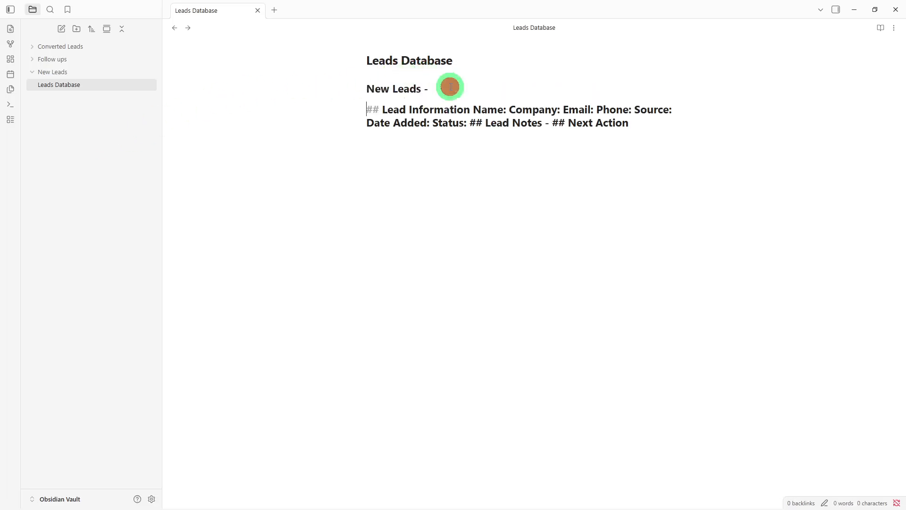
pyautogui.click(471, 110)
pyautogui.press('Return')
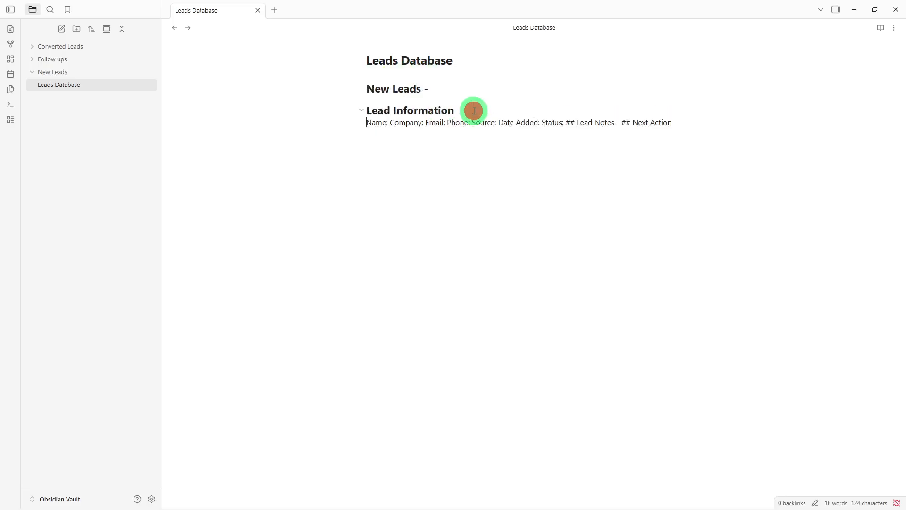
# Step: Split the Name, Company, Email, Phone, Source, Date Added and Status fields onto separate lines, with Lead Notes starting its own line
pyautogui.click(391, 123)
pyautogui.press('Return')
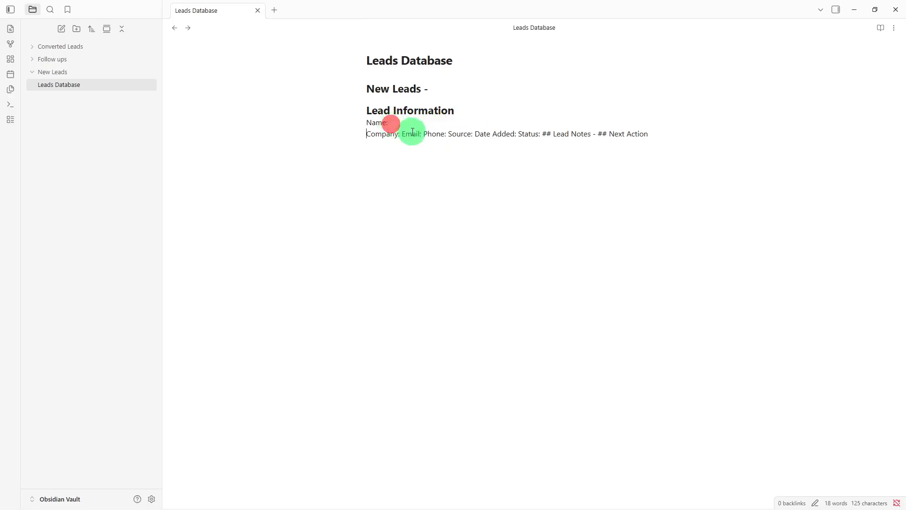
pyautogui.click(401, 135)
pyautogui.press('Return')
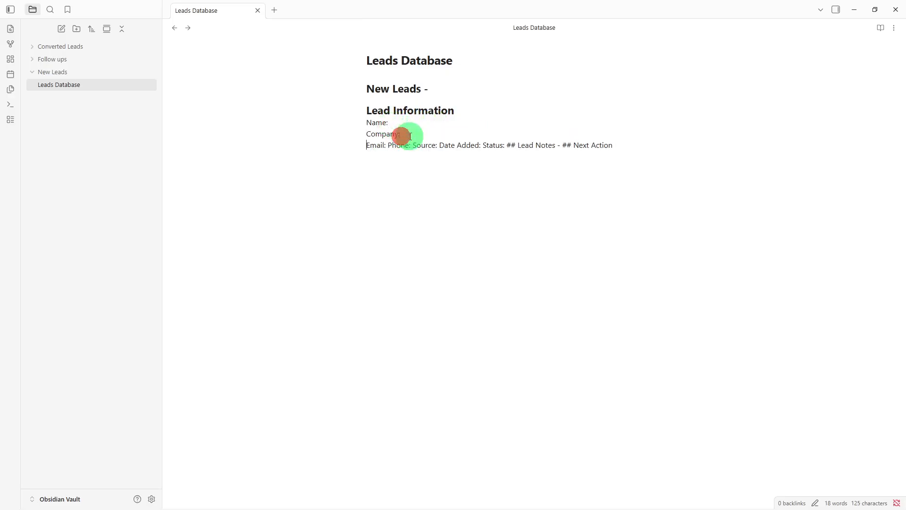
pyautogui.click(389, 146)
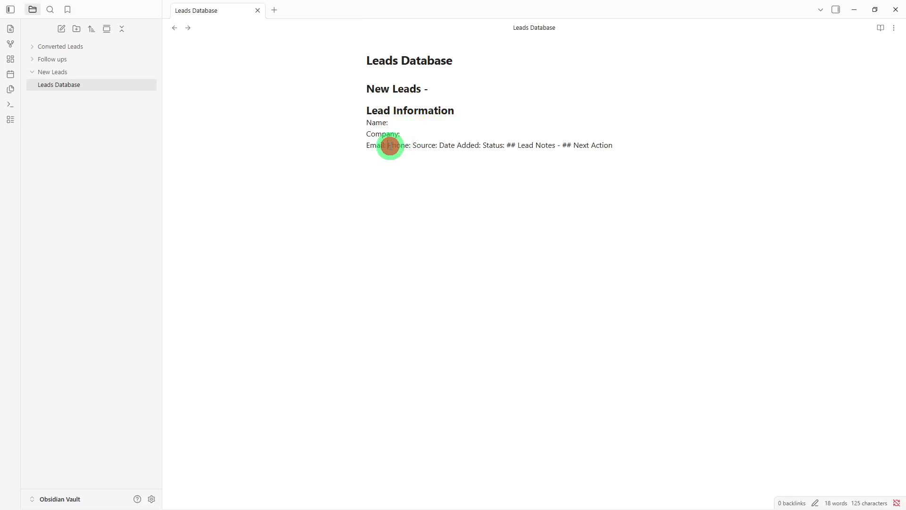
pyautogui.press('Return')
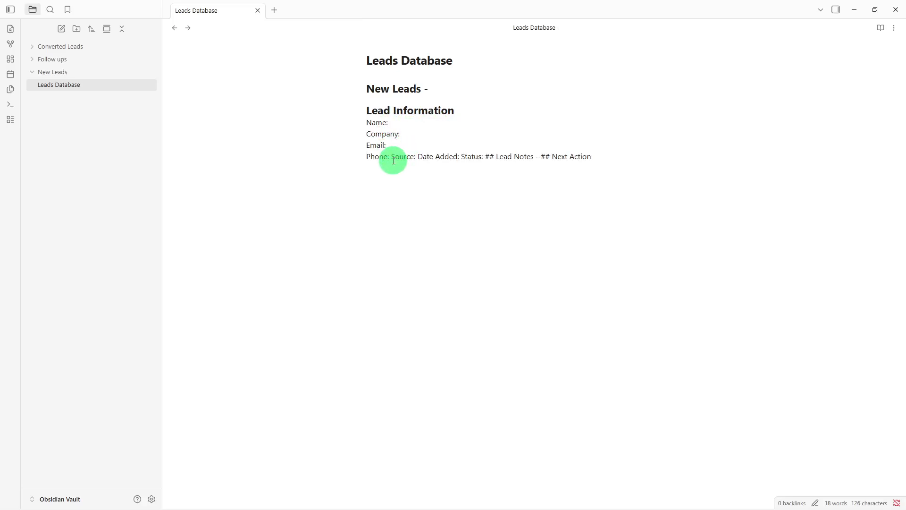
pyautogui.click(392, 157)
pyautogui.press('Return')
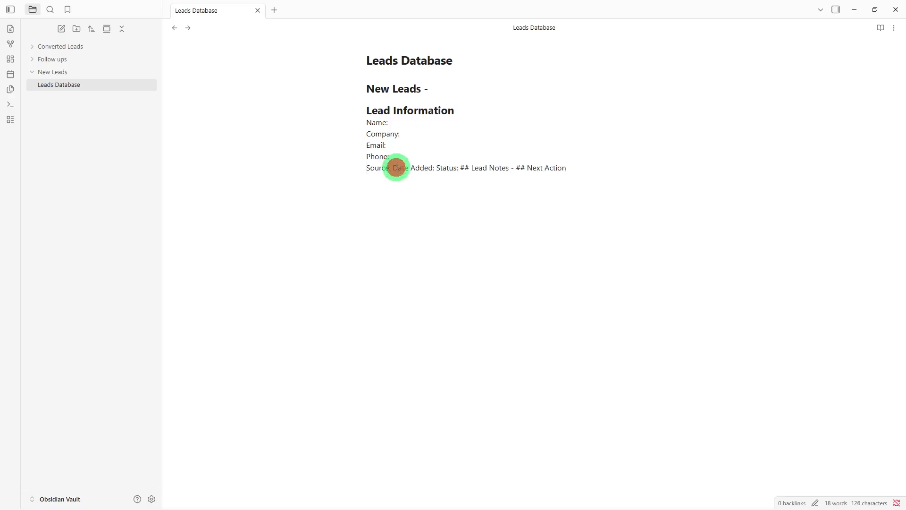
pyautogui.click(393, 169)
pyautogui.press('Return')
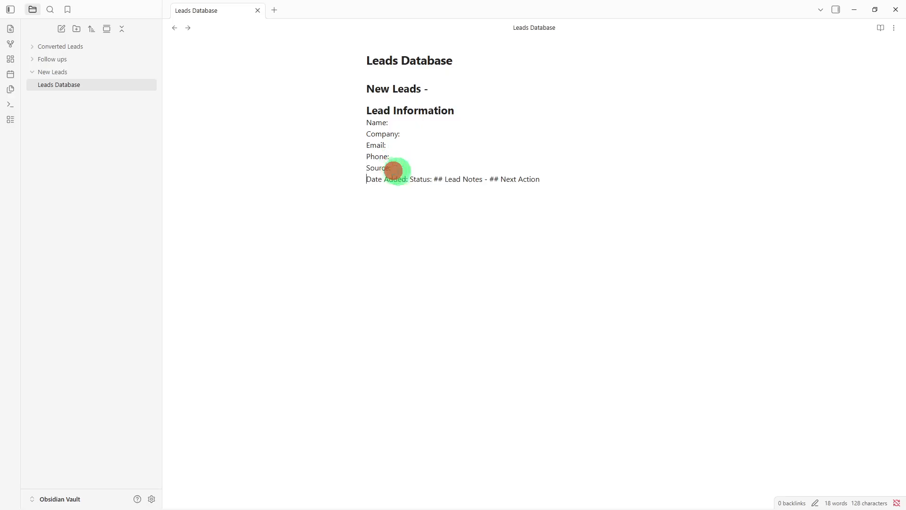
pyautogui.click(410, 179)
pyautogui.press('Return')
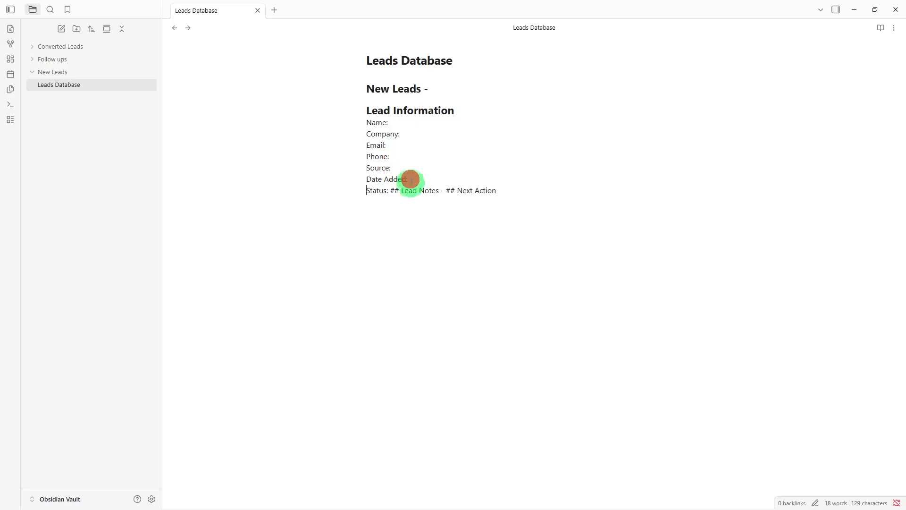
pyautogui.click(392, 192)
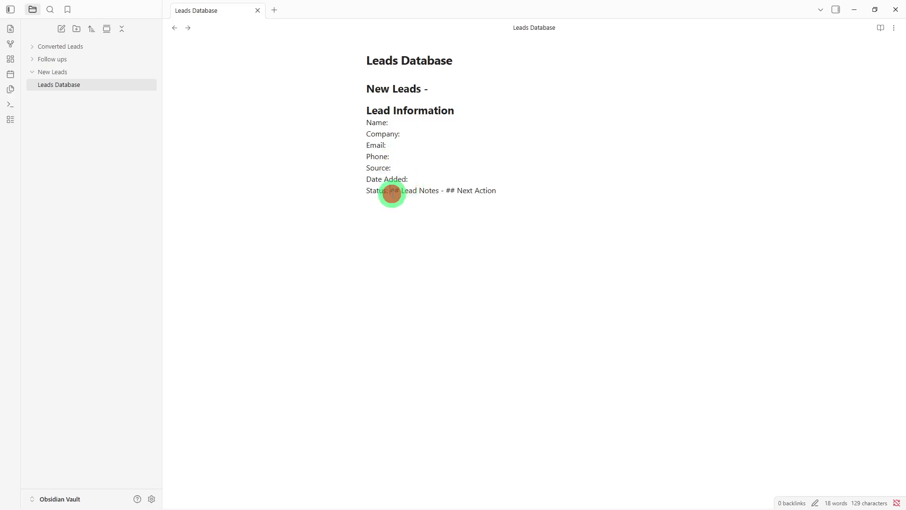
pyautogui.press('Return')
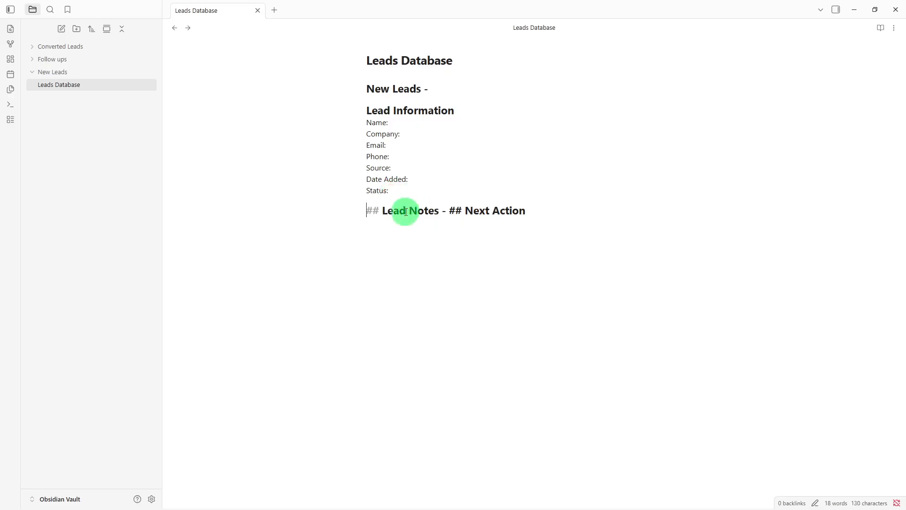
# Step: Put the Next Action heading on its own line below Lead Notes and add an empty line after it
pyautogui.click(450, 211)
pyautogui.press('Return')
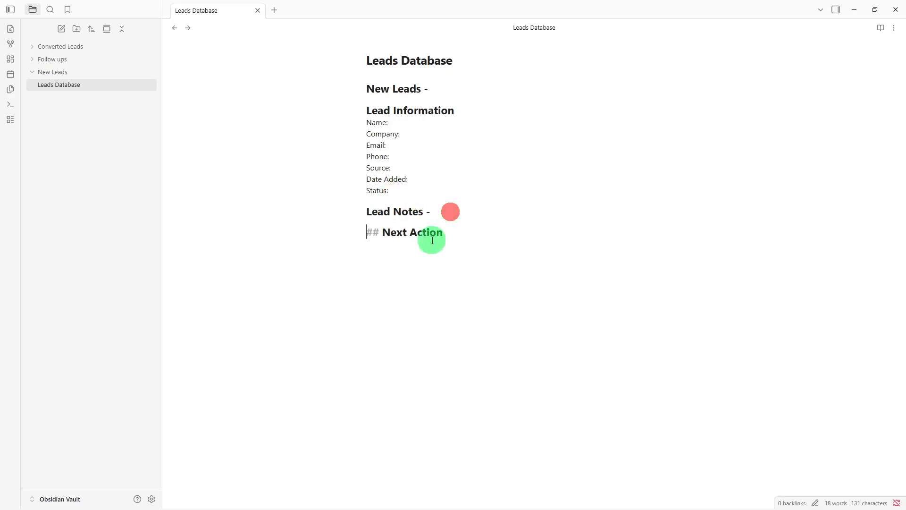
pyautogui.click(508, 253)
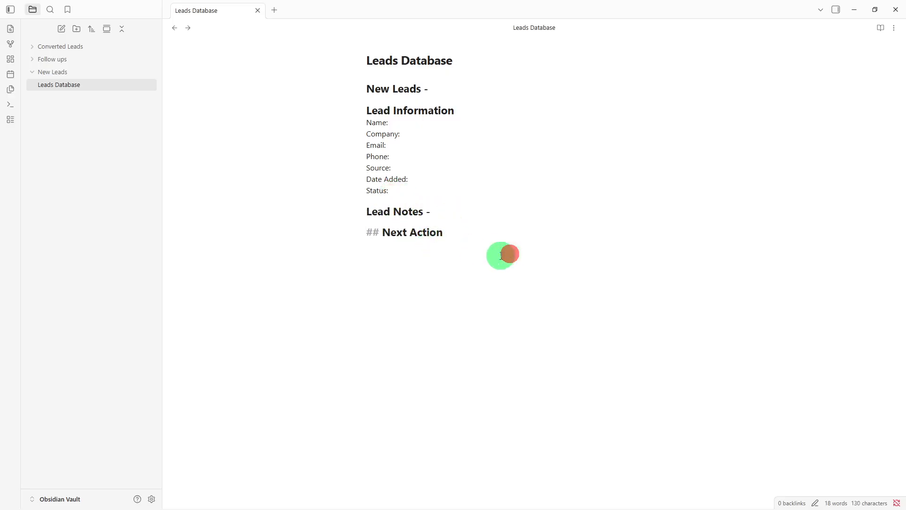
pyautogui.press('Return')
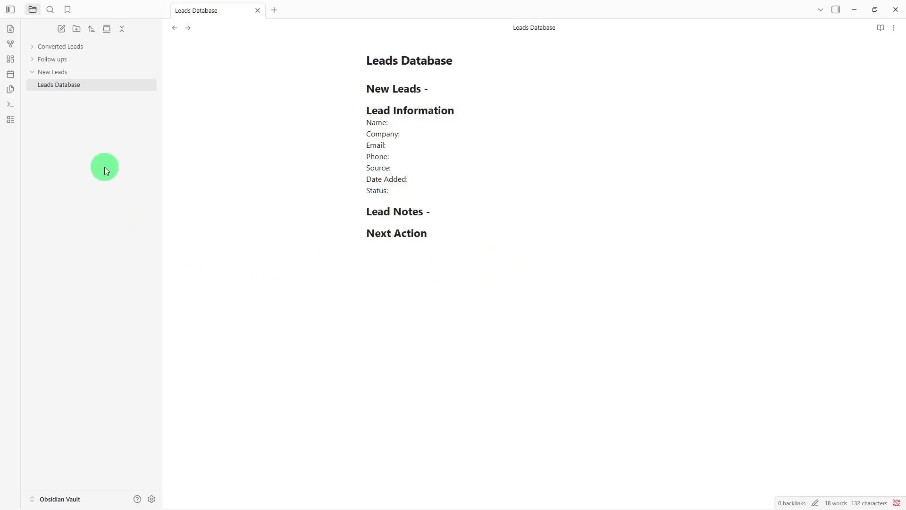
# Step: Create another note titled "Follow up Tracker"
pyautogui.rightClick(106, 170)
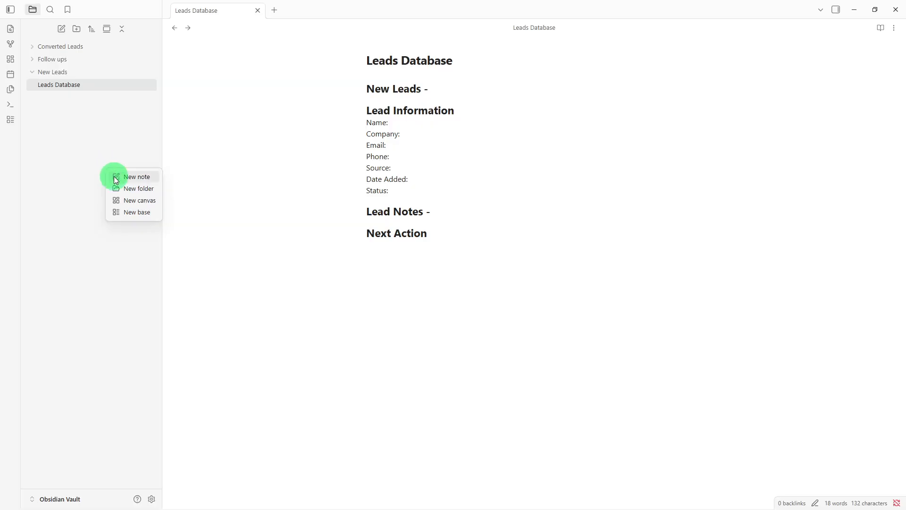
pyautogui.click(116, 178)
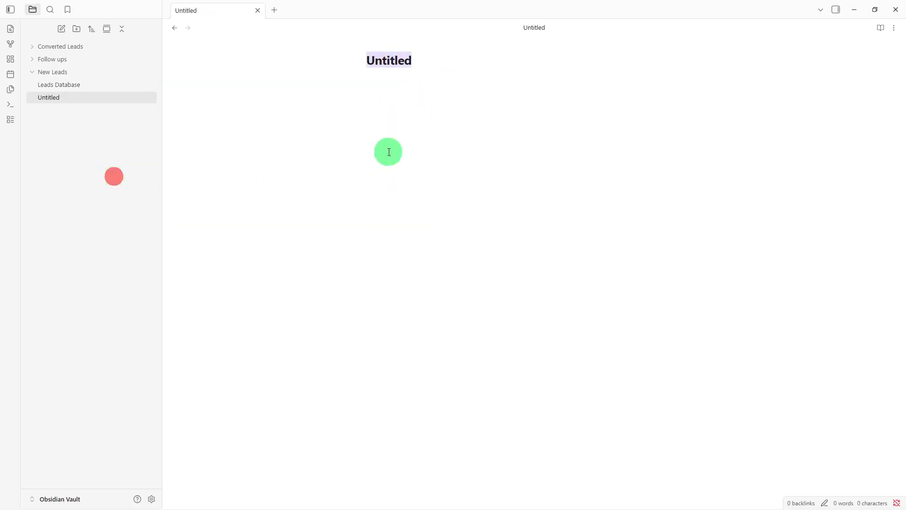
pyautogui.press('BackSpace')
pyautogui.write('Foll')
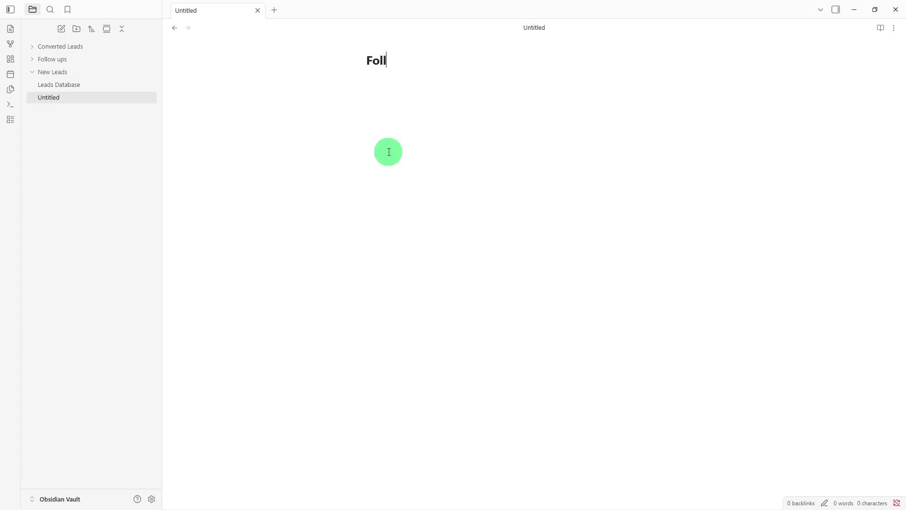
pyautogui.write('ow up Tracker')
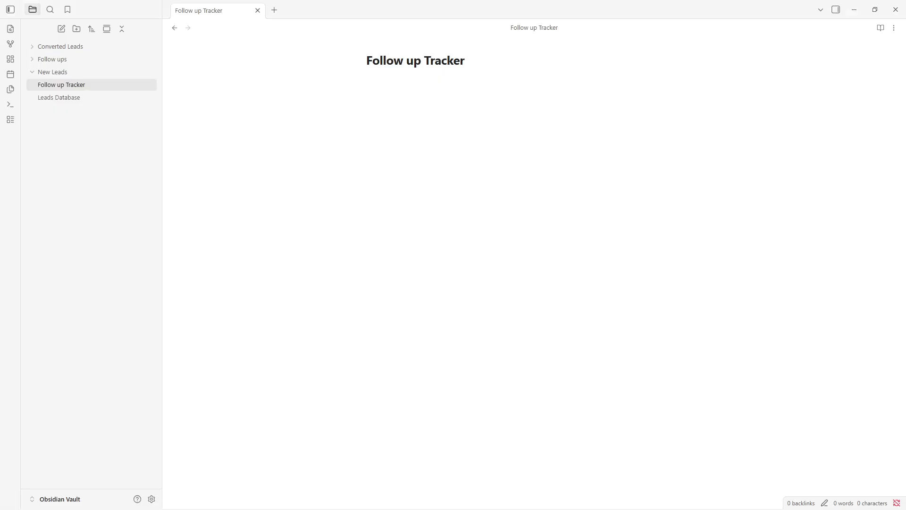
# Step: Add "## Pending Follow Ups - ## Follow Up Details Lead Name: Last Contact: Next Contact: Action Required: Status: ## Communication Notes", starting a new line at the second heading
pyautogui.click(426, 187)
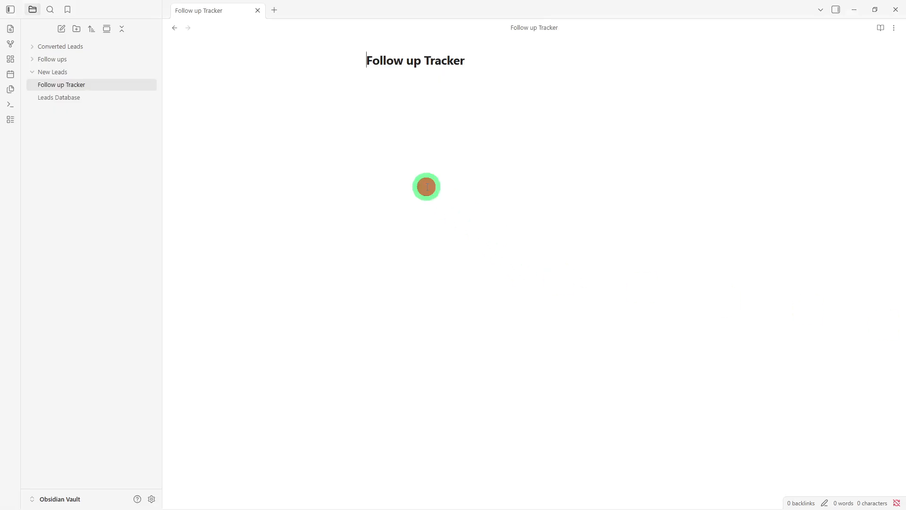
pyautogui.write('## Pending Follow Ups - ## Follow Up Details Lead Name: Last Contact: Next Contact: Action Required: Status: ## Communication Notes')
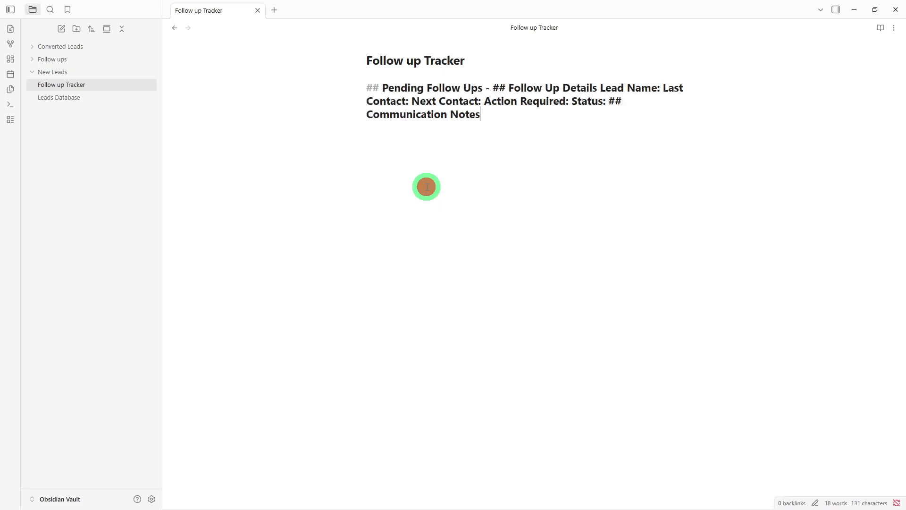
pyautogui.click(494, 88)
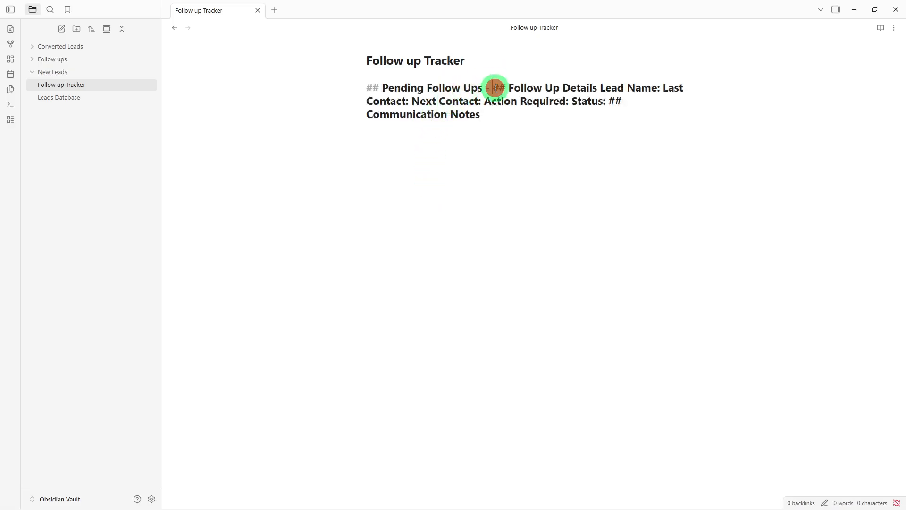
pyautogui.press('Return')
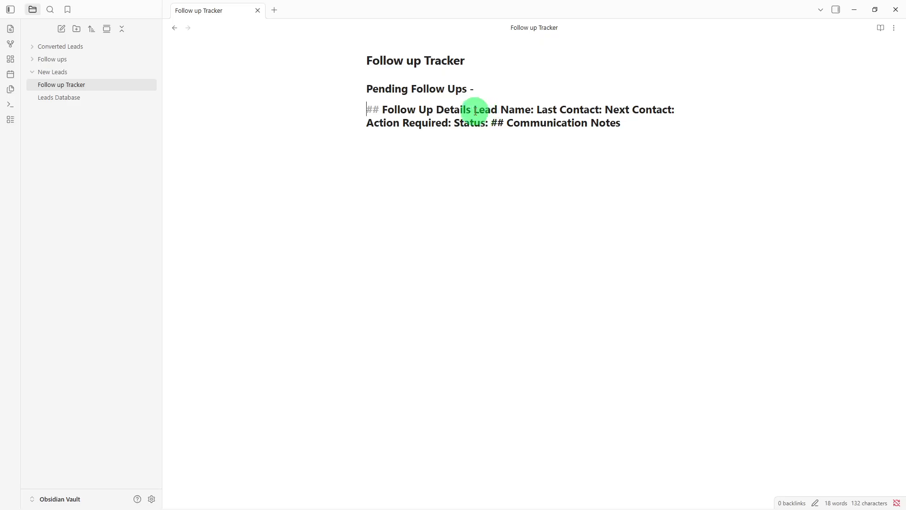
# Step: Break the text after "Follow Up Details Lead" and before "## Communication Notes" to separate the headings from the field line
pyautogui.click(501, 110)
pyautogui.press('Return')
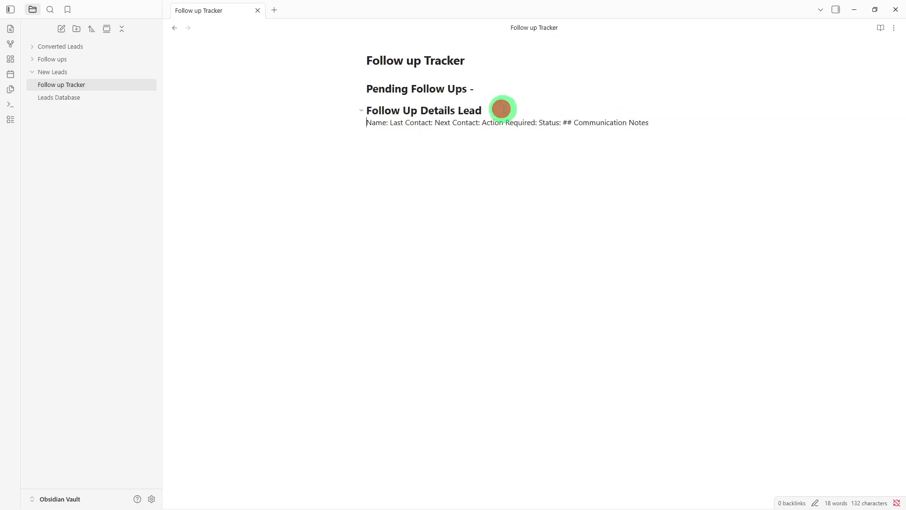
pyautogui.click(565, 119)
pyautogui.press('Return')
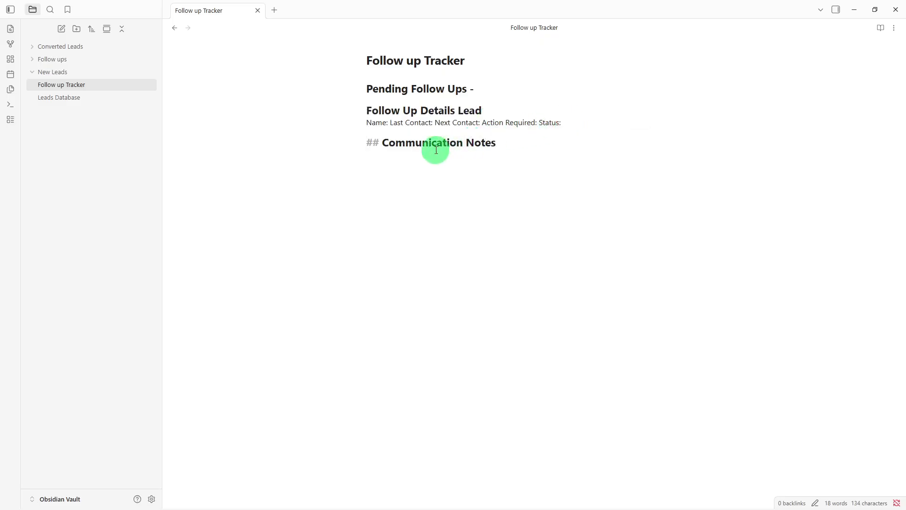
# Step: Put the Last Contact, Next Contact, Action Required and Status fields each on its own line below Name
pyautogui.click(391, 123)
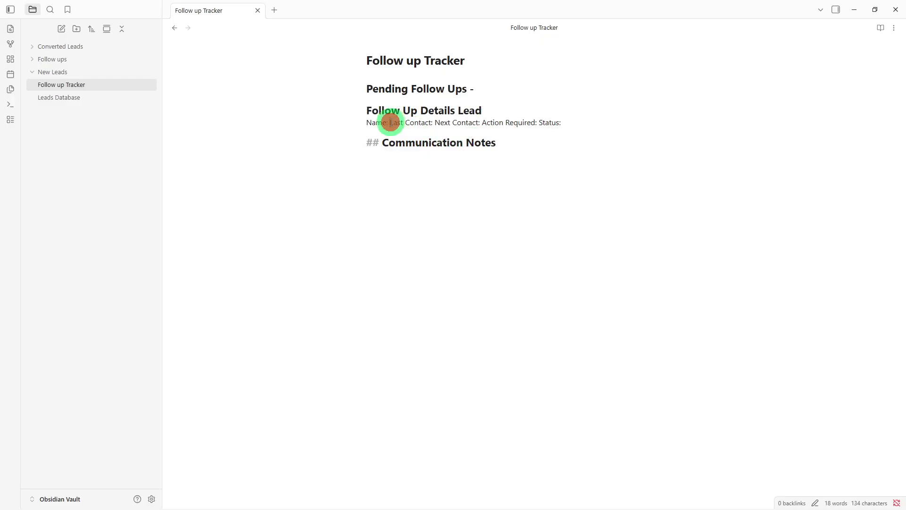
pyautogui.press('Return')
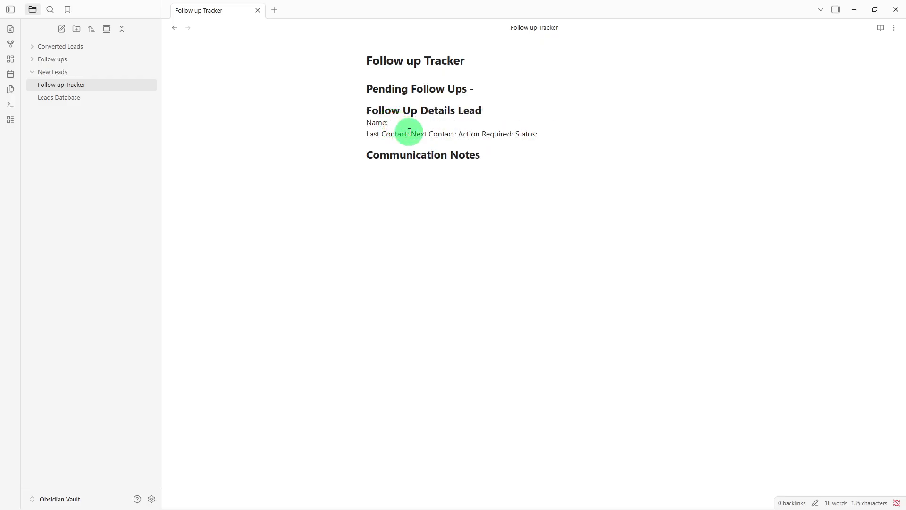
pyautogui.click(408, 132)
pyautogui.press('Return')
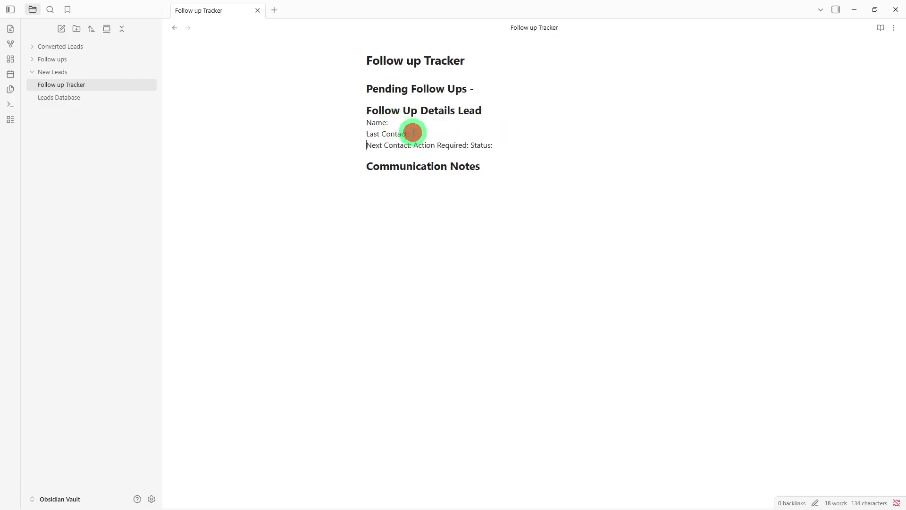
pyautogui.click(413, 144)
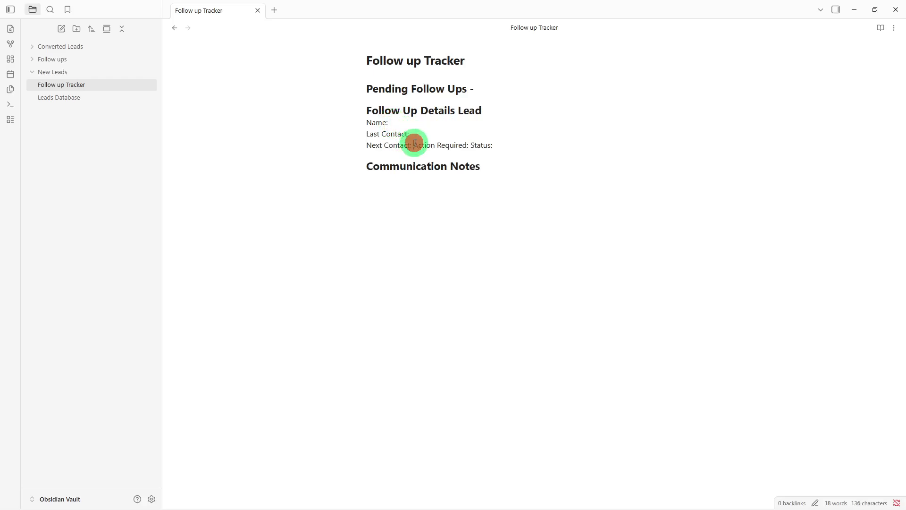
pyautogui.press('Return')
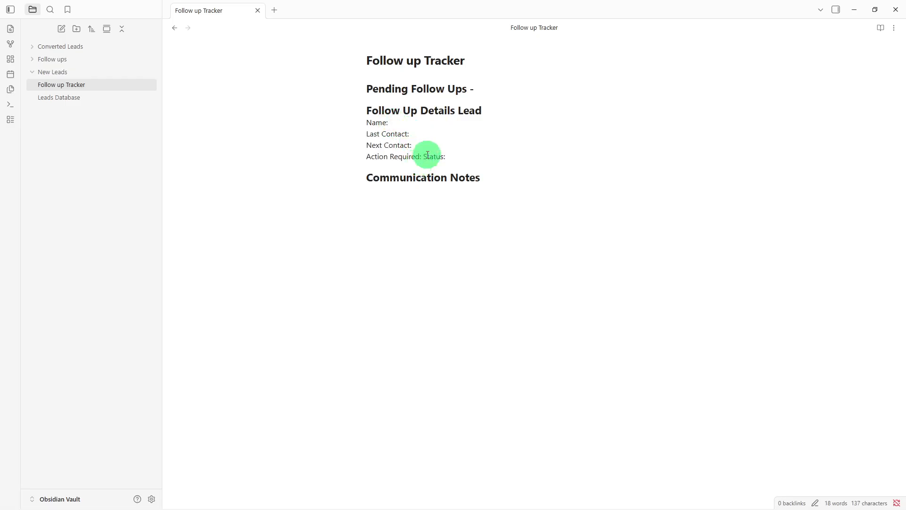
pyautogui.click(427, 156)
pyautogui.press('Return')
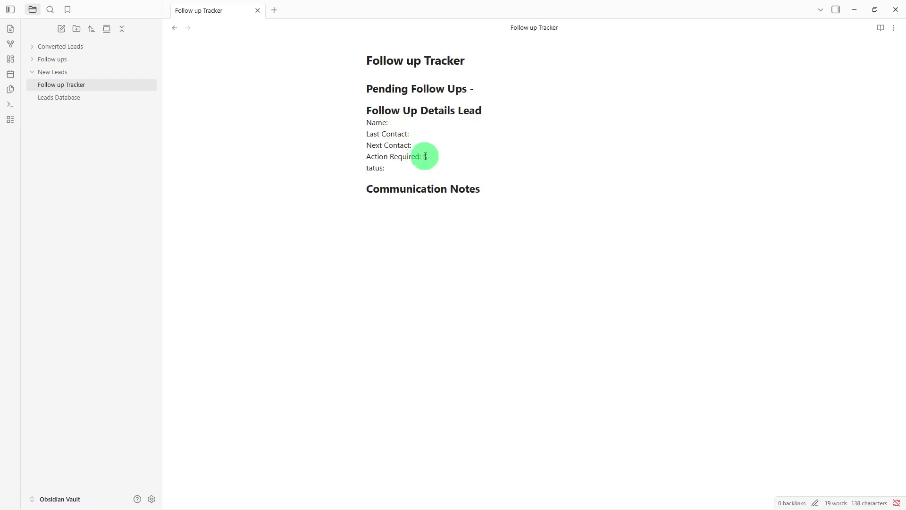
pyautogui.press('Delete')
pyautogui.click(424, 157)
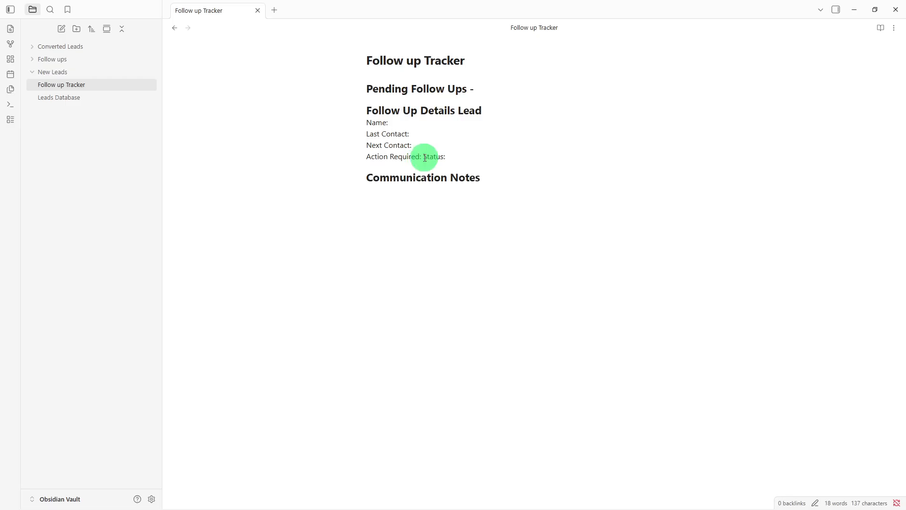
pyautogui.press('Return')
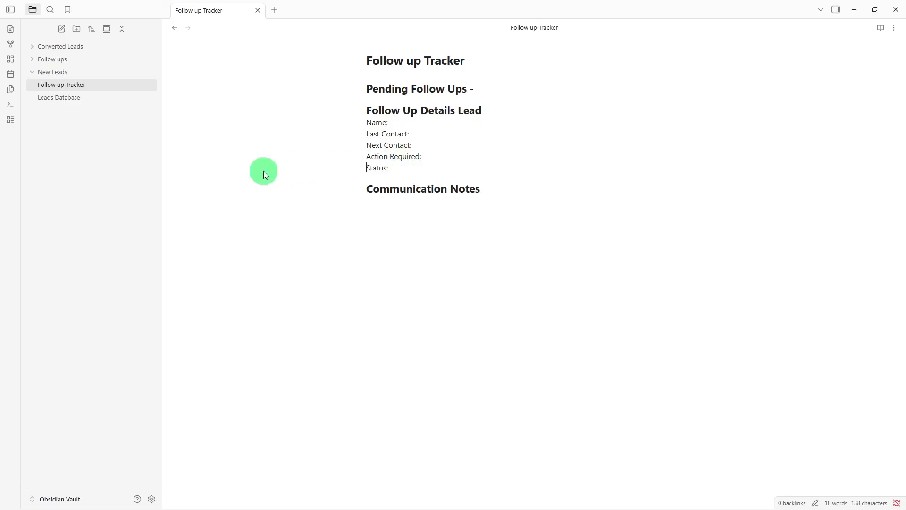
# Step: Create another note titled "Client Tracker"
pyautogui.rightClick(112, 155)
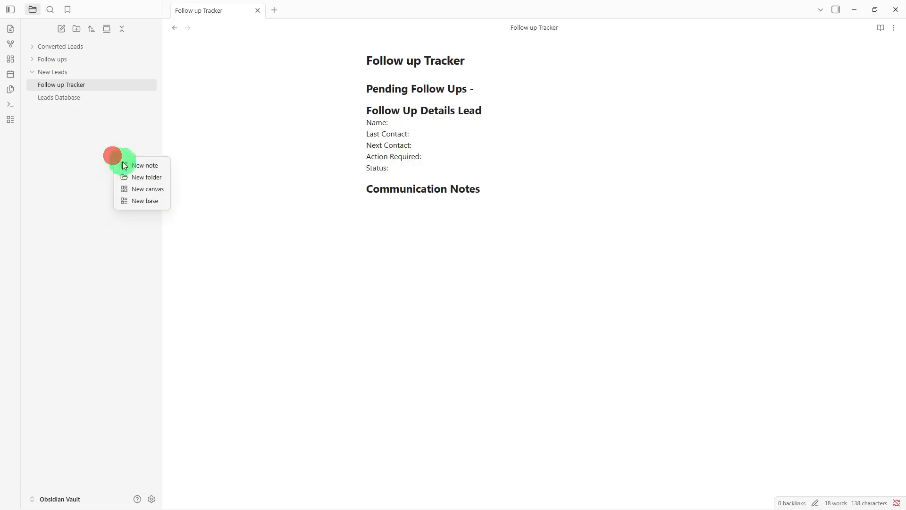
pyautogui.click(154, 165)
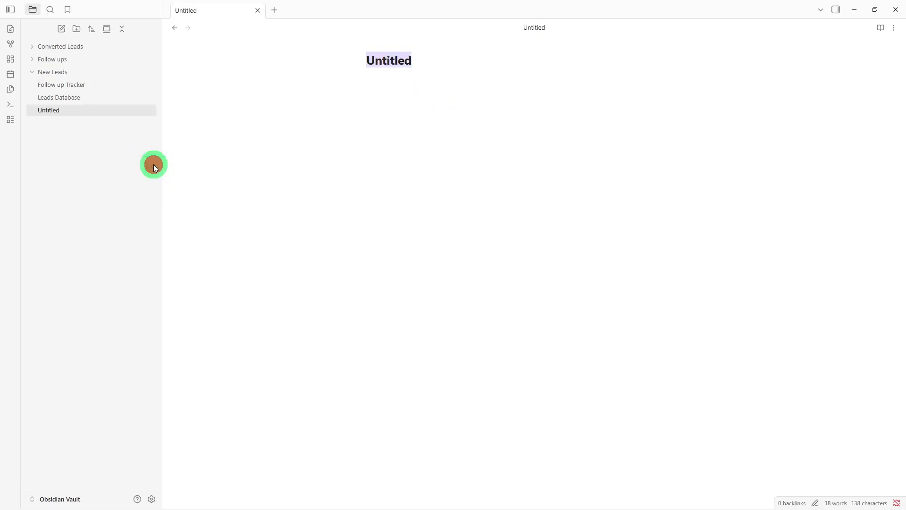
pyautogui.press('BackSpace')
pyautogui.write('C')
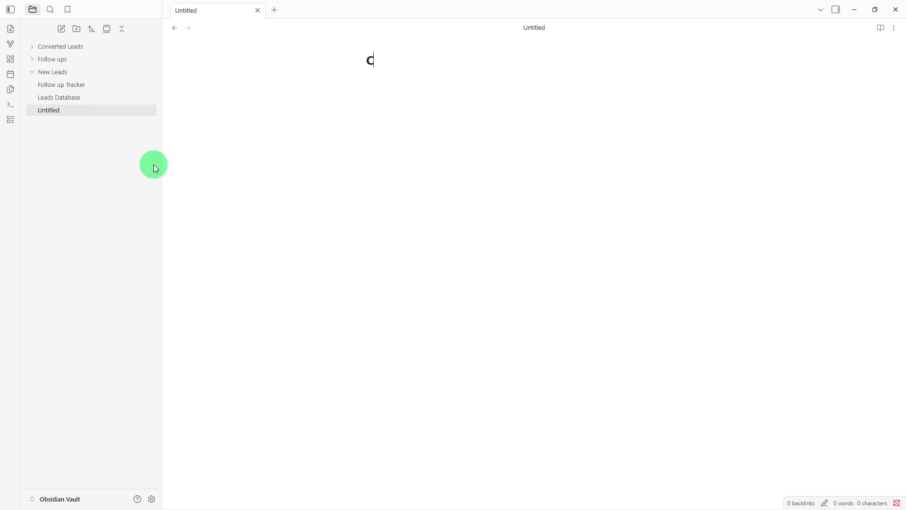
pyautogui.write('lient Tracker')
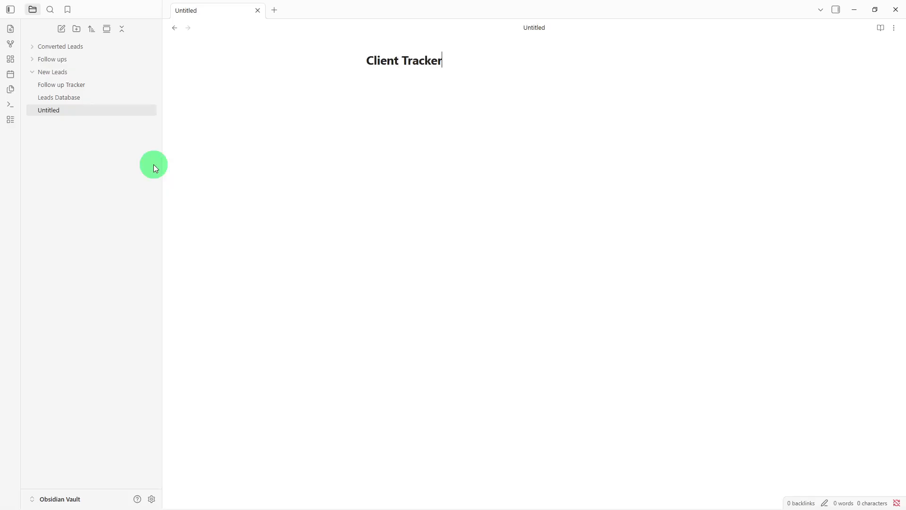
pyautogui.press('Return')
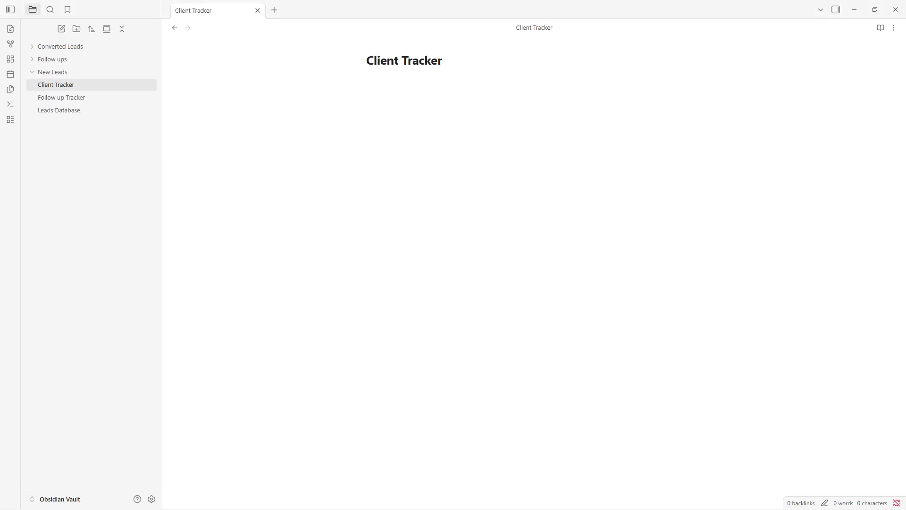
# Step: Add the headings "## Converted Clients -" and "## Client Information" on separate lines, with a new line after the second
pyautogui.click(504, 220)
pyautogui.write('## Converted Clients - ## Client Information')
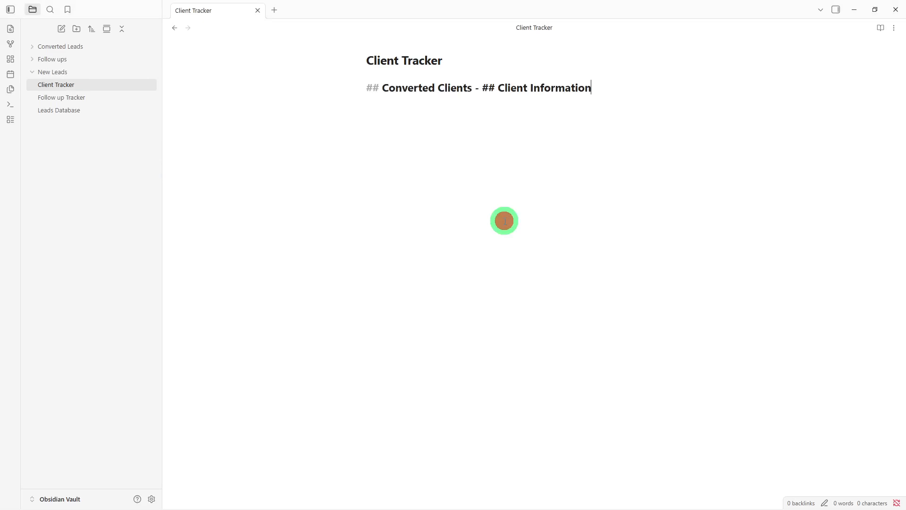
pyautogui.click(483, 89)
pyautogui.write("'")
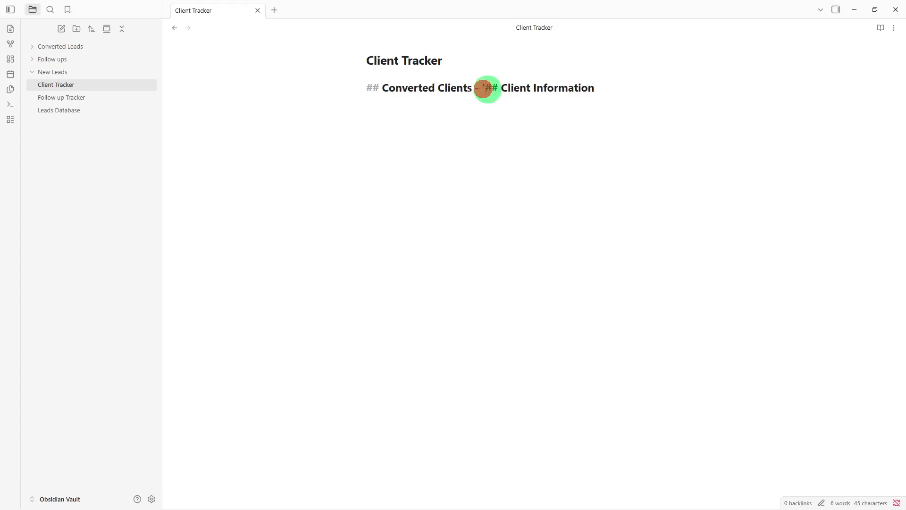
pyautogui.press('BackSpace')
pyautogui.press('Return')
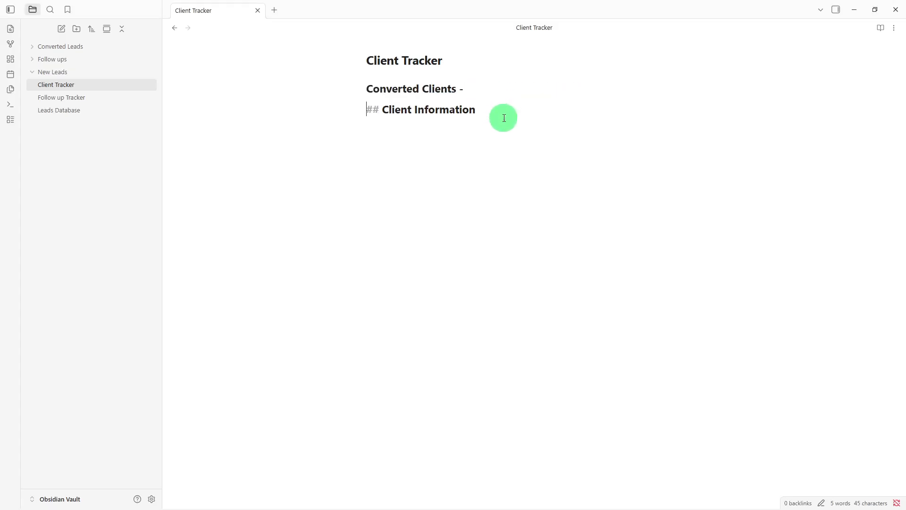
pyautogui.click(505, 118)
pyautogui.press('Return')
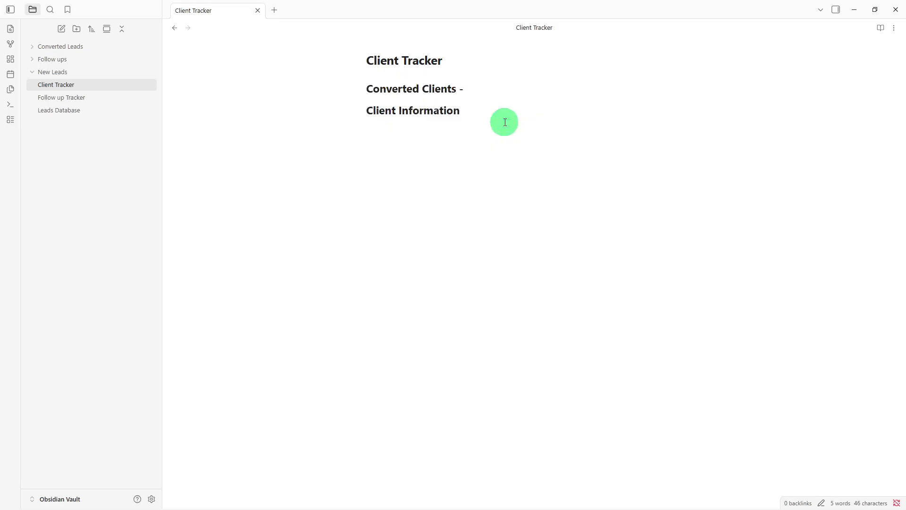
# Step: Insert internal links to the Follow up Tracker and Leads Database notes on separate lines below Client Information
pyautogui.write('[[')
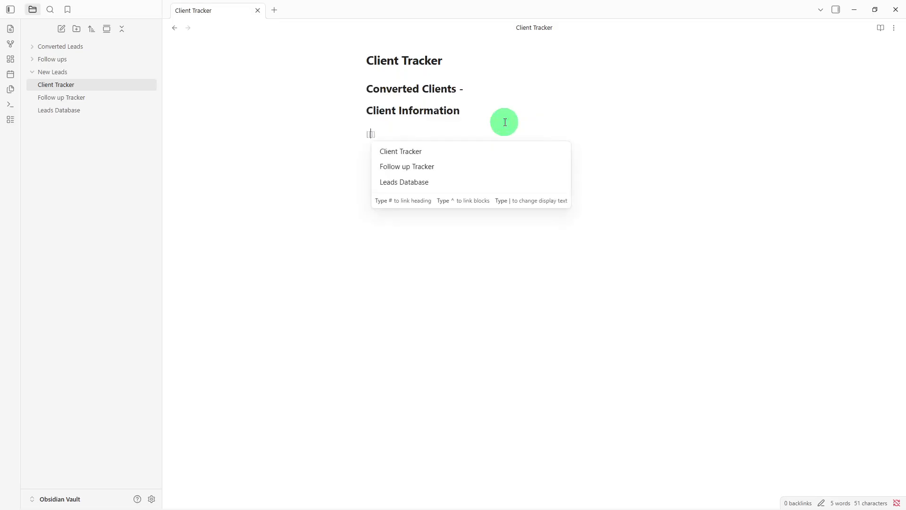
pyautogui.click(489, 164)
pyautogui.press('Return')
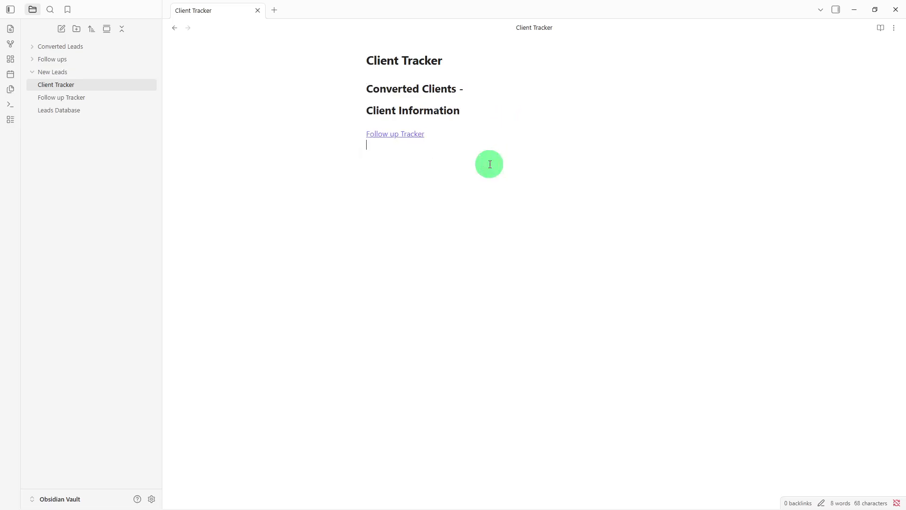
pyautogui.write('[[')
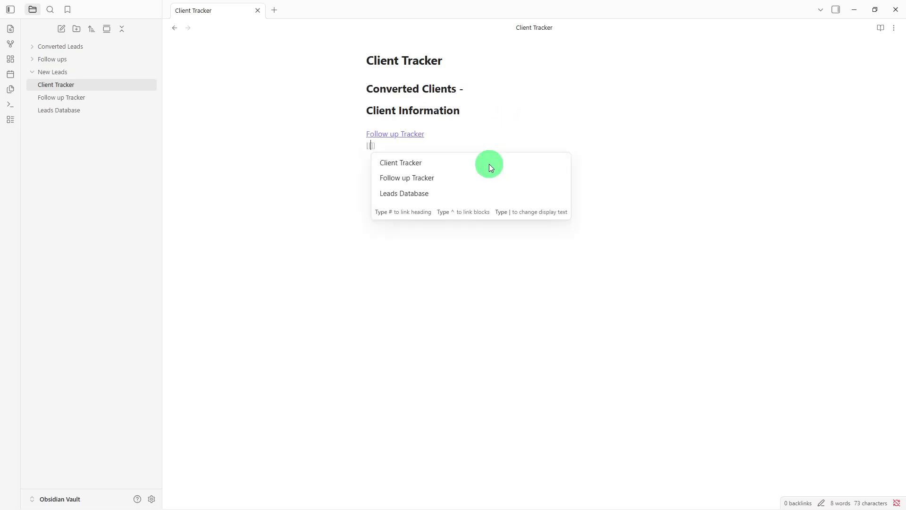
pyautogui.click(488, 191)
pyautogui.press('Return')
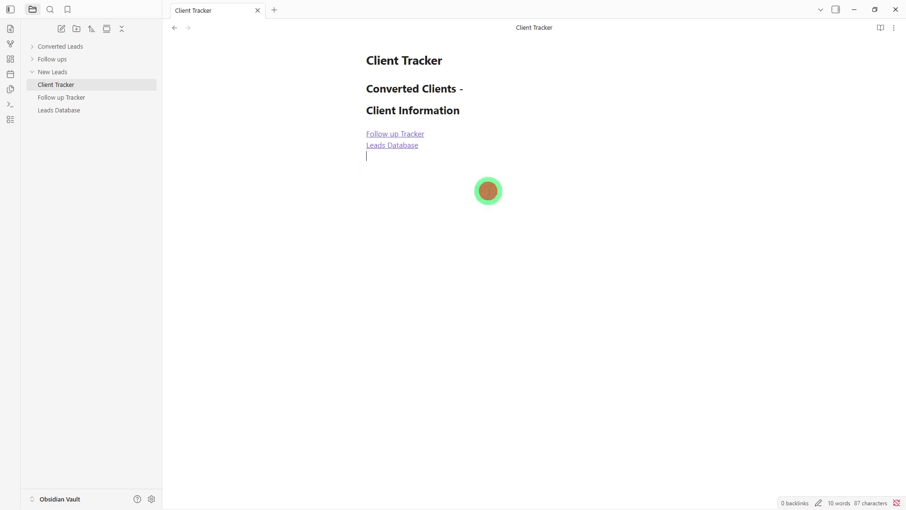
# Step: Move Leads Database into New Leads, Follow up Tracker into Follow ups and Client Tracker into Converted Leads, and expand the folders
pyautogui.click(105, 100)
pyautogui.moveTo(105, 100); pyautogui.dragTo(106, 47)
pyautogui.moveTo(92, 84); pyautogui.dragTo(95, 72)
pyautogui.click(95, 71)
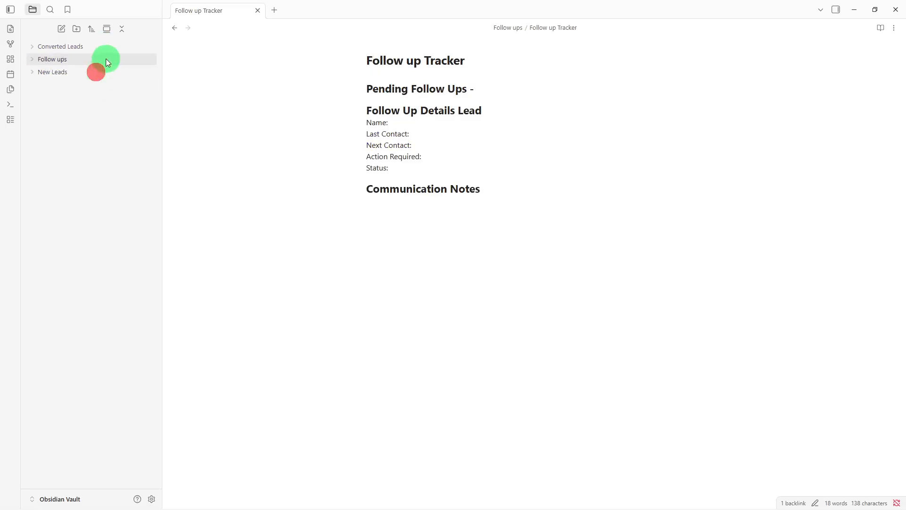
pyautogui.click(105, 59)
pyautogui.click(93, 85)
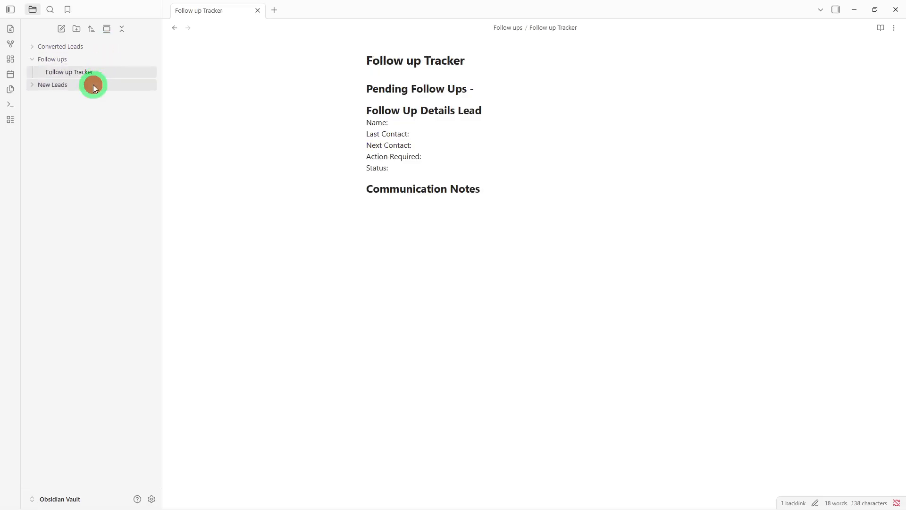
pyautogui.click(109, 50)
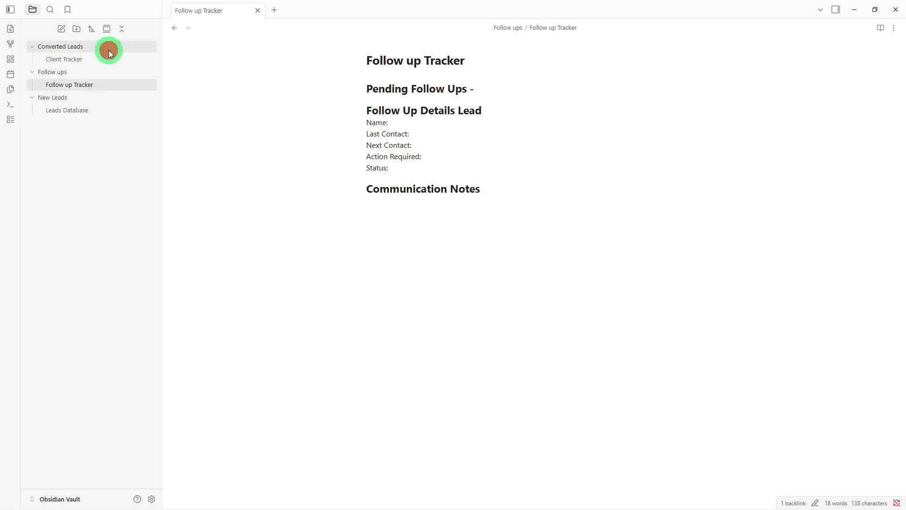
# Step: In the Follow up Tracker note, insert internal links to Client Tracker and Leads Database on separate lines below Communication Notes
pyautogui.click(105, 60)
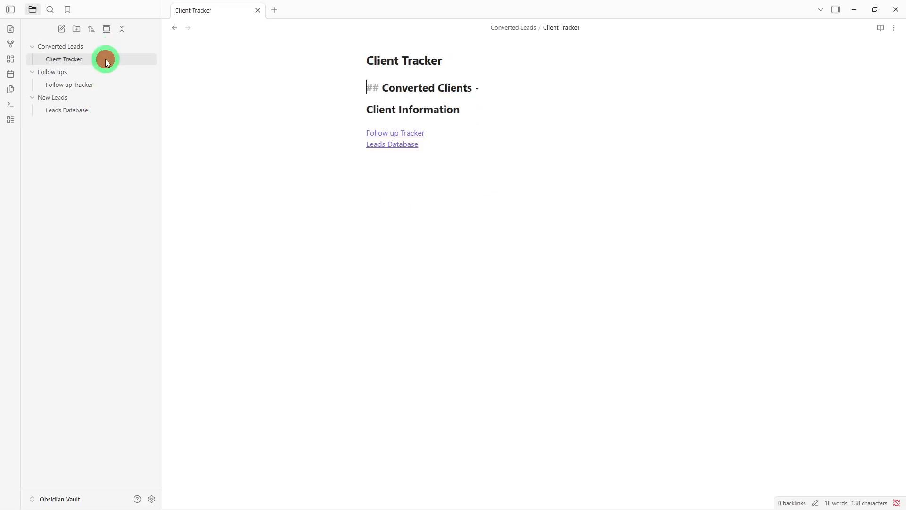
pyautogui.click(94, 85)
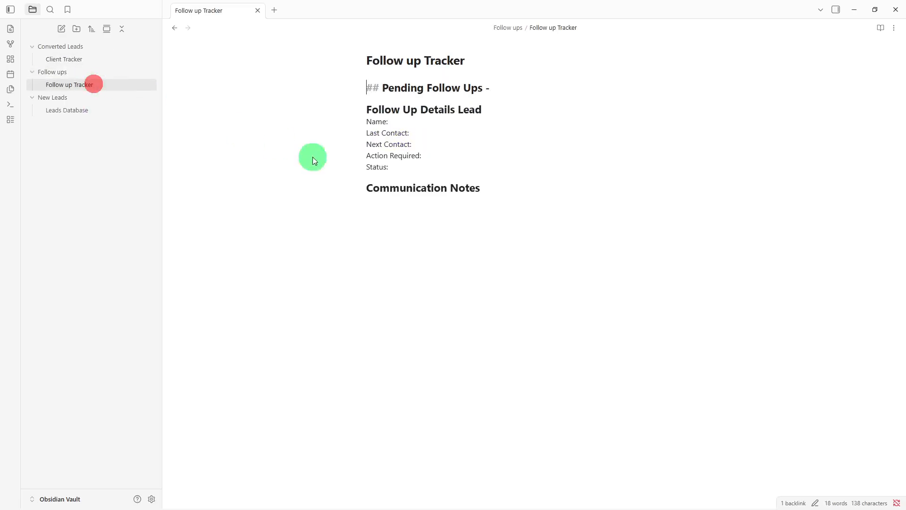
pyautogui.click(427, 210)
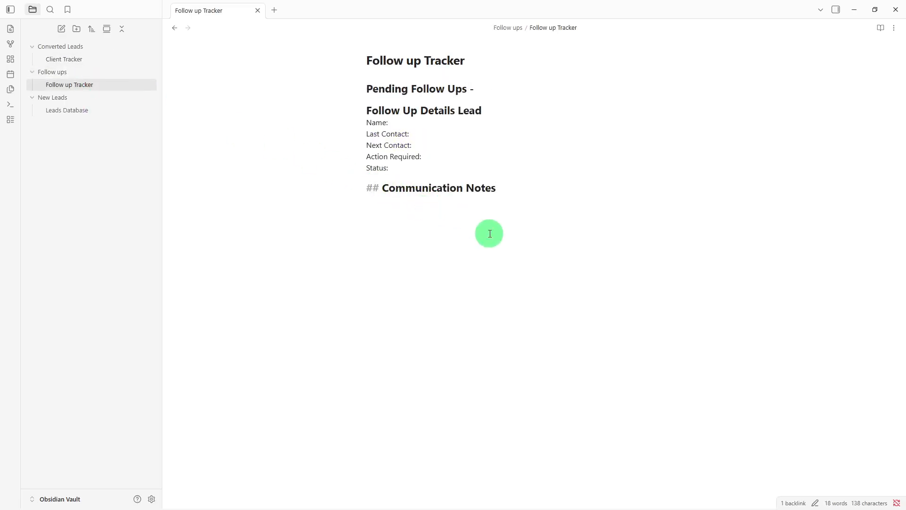
pyautogui.press('Return')
pyautogui.write('[[')
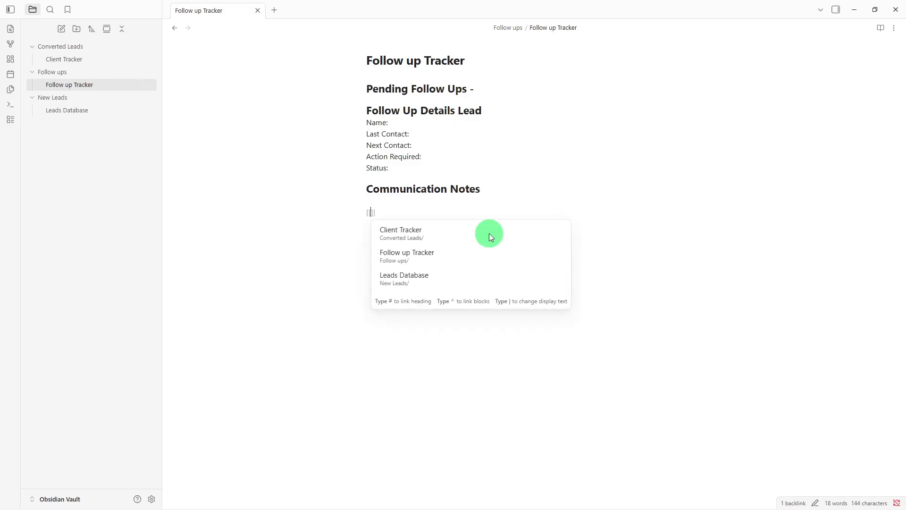
pyautogui.click(489, 233)
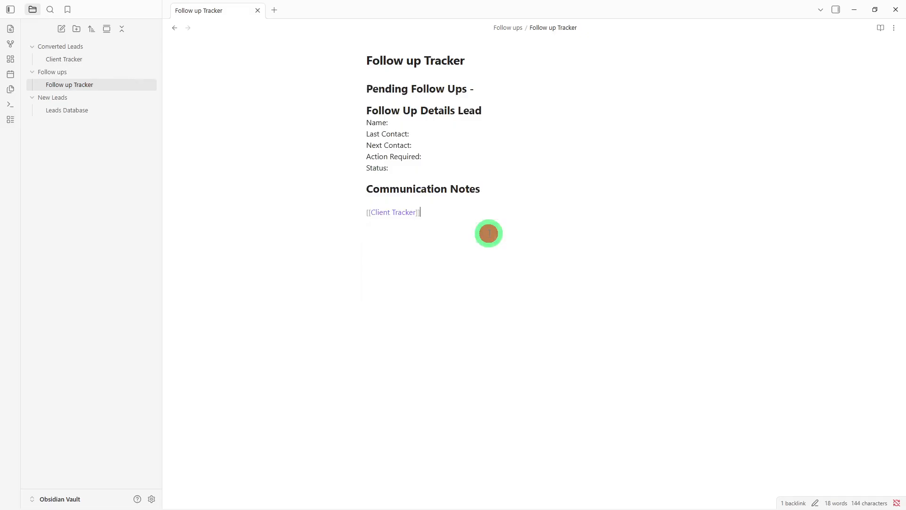
pyautogui.press('Return')
pyautogui.write('[[')
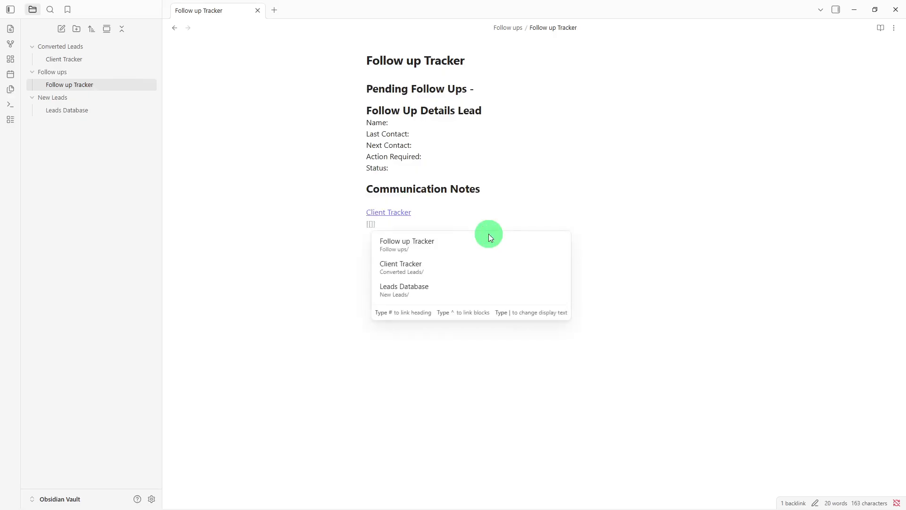
pyautogui.click(477, 285)
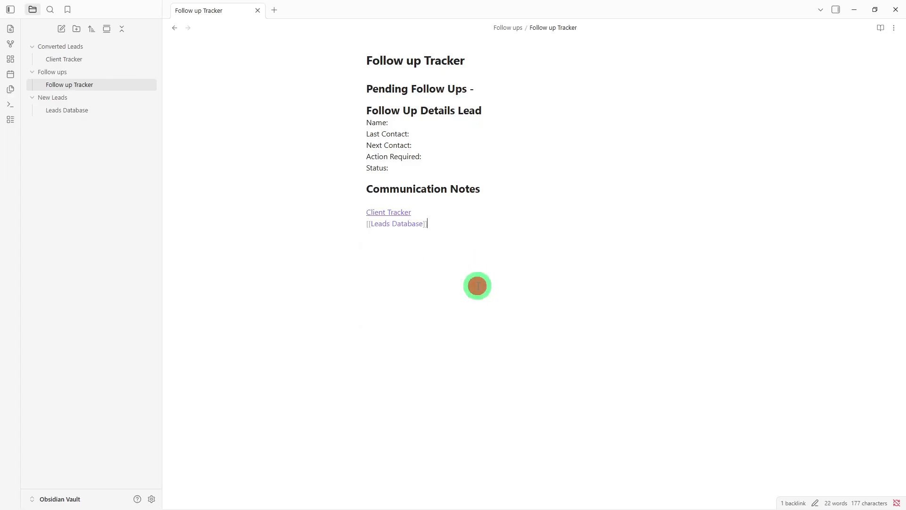
pyautogui.press('Return')
pyautogui.write('/at')
pyautogui.press('BackSpace')
pyautogui.press('BackSpace')
pyautogui.press('BackSpace')
# Step: Add the tags #followup, #clients and #tracker on separate lines below the note links
pyautogui.write('#')
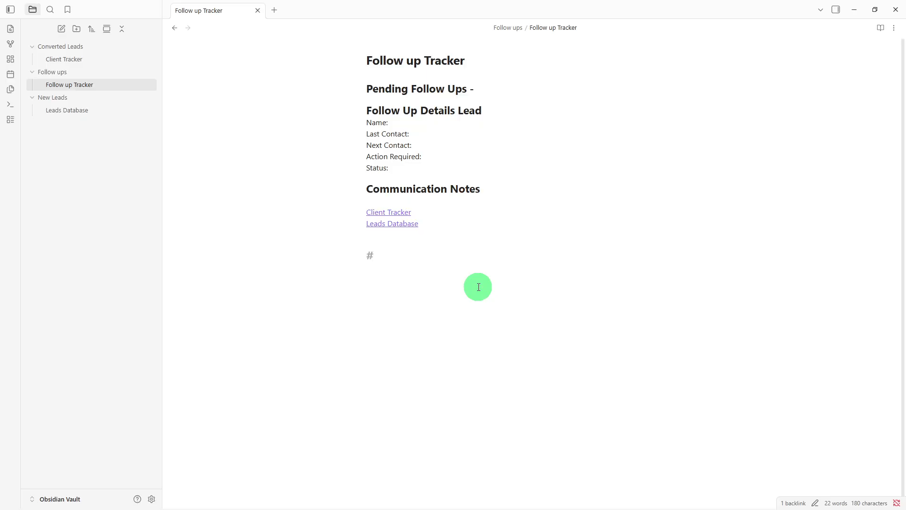
pyautogui.write('follo')
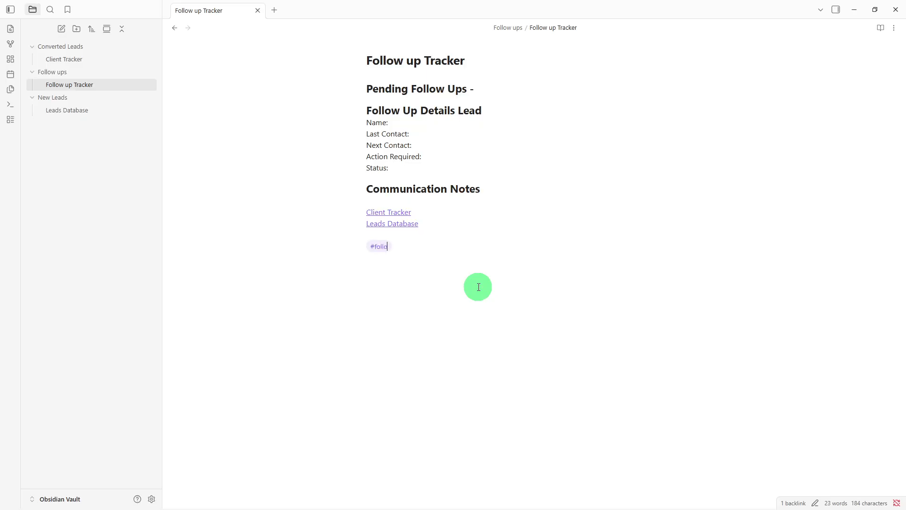
pyautogui.write('wup')
pyautogui.press('Return')
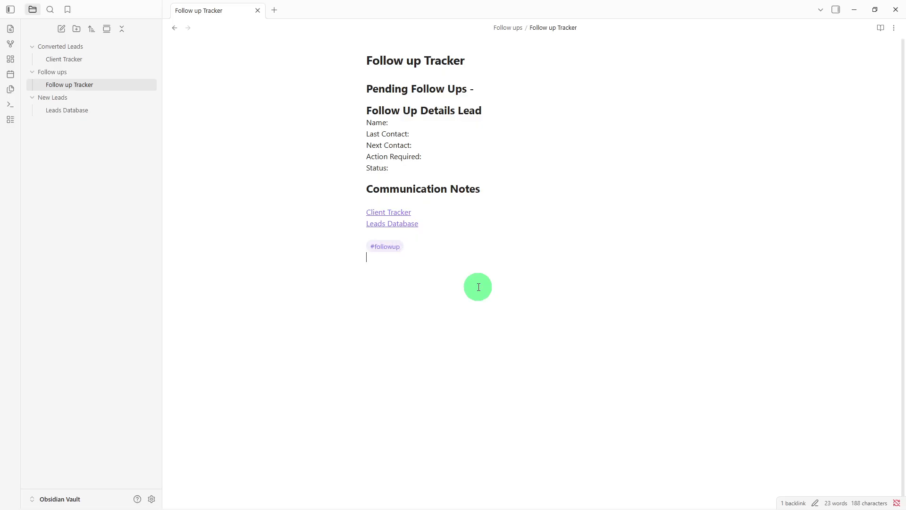
pyautogui.write('#cl')
pyautogui.write('ients ')
pyautogui.write('#')
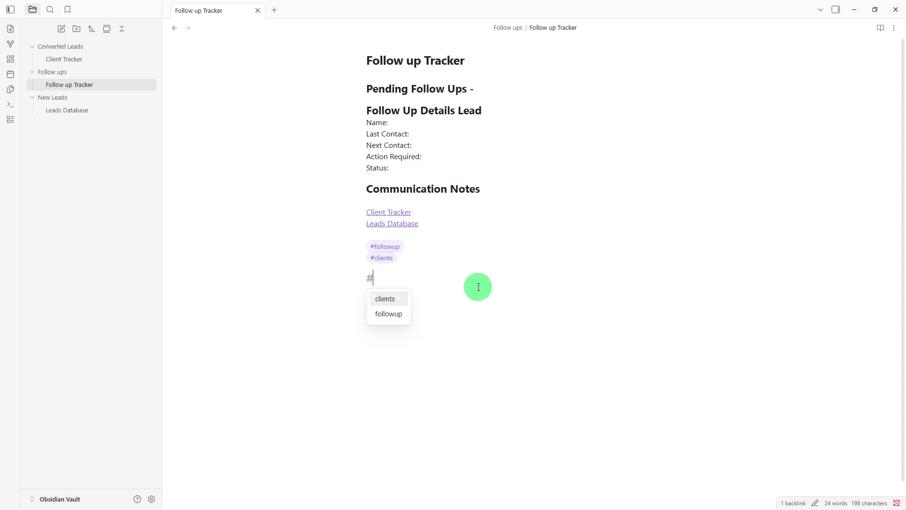
pyautogui.write('tracker')
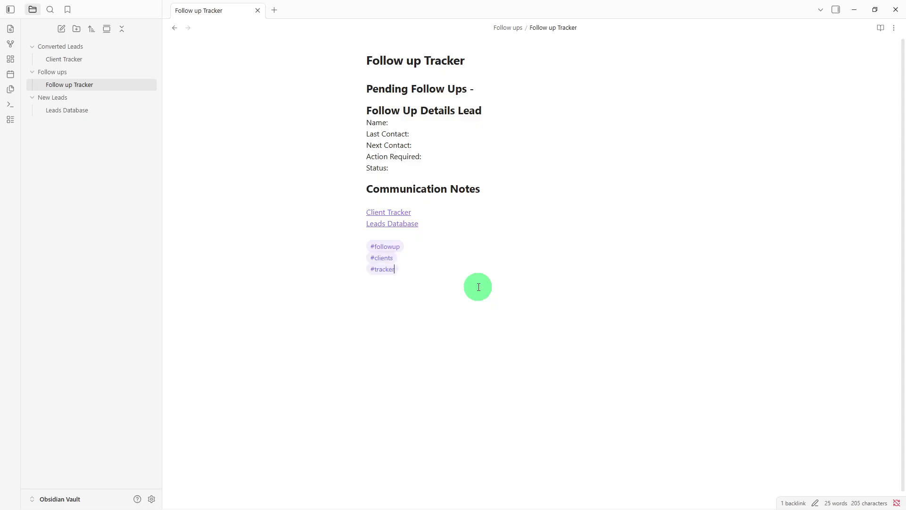
pyautogui.press('Return')
pyautogui.click(477, 288)
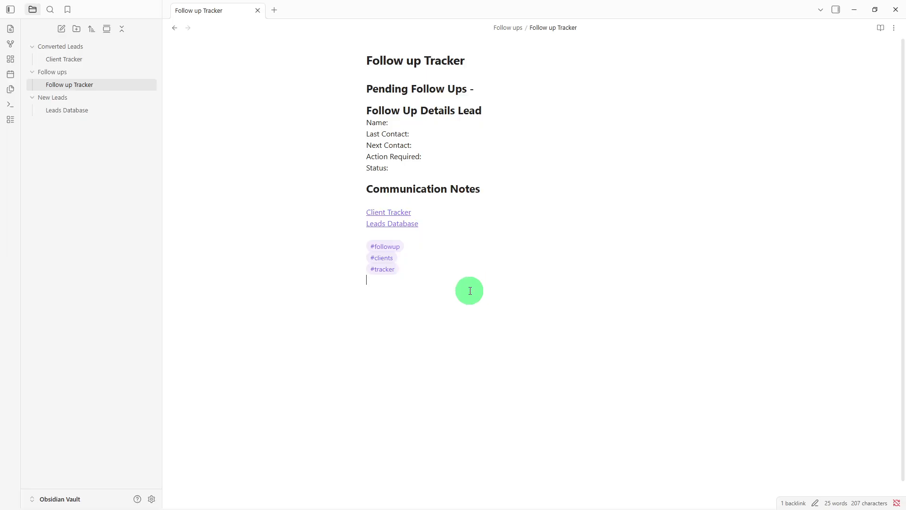